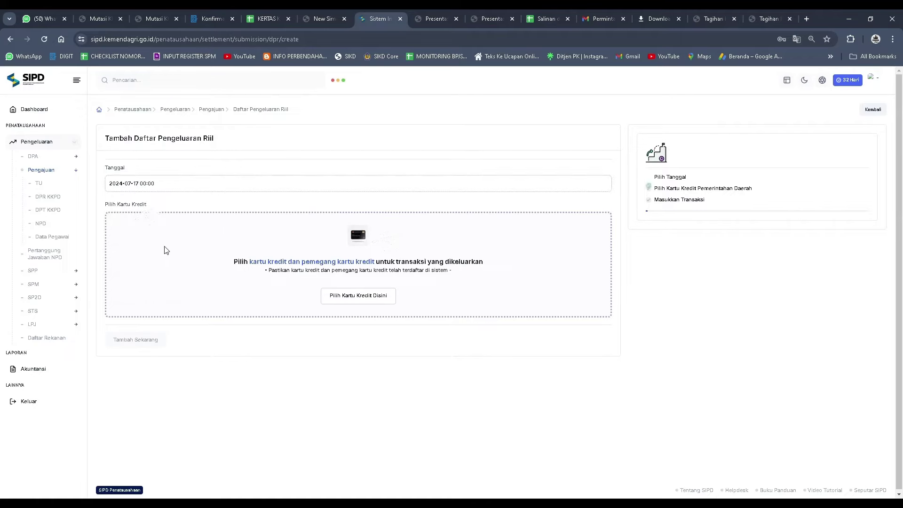
Choose the Bank Jateng KKPD card for goods, services and capital expenditure on the new Daftar Pengeluaran Riil
left_click(350, 298)
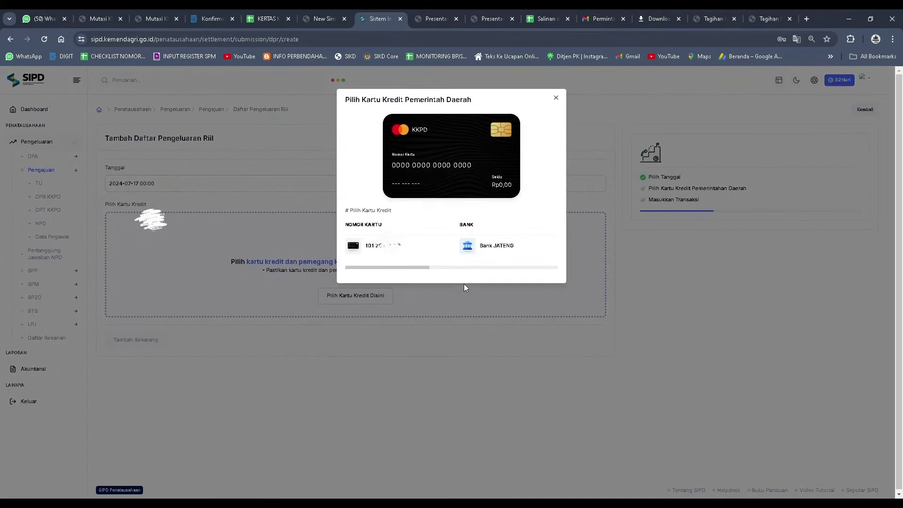
left_click_drag(429, 268, 581, 267)
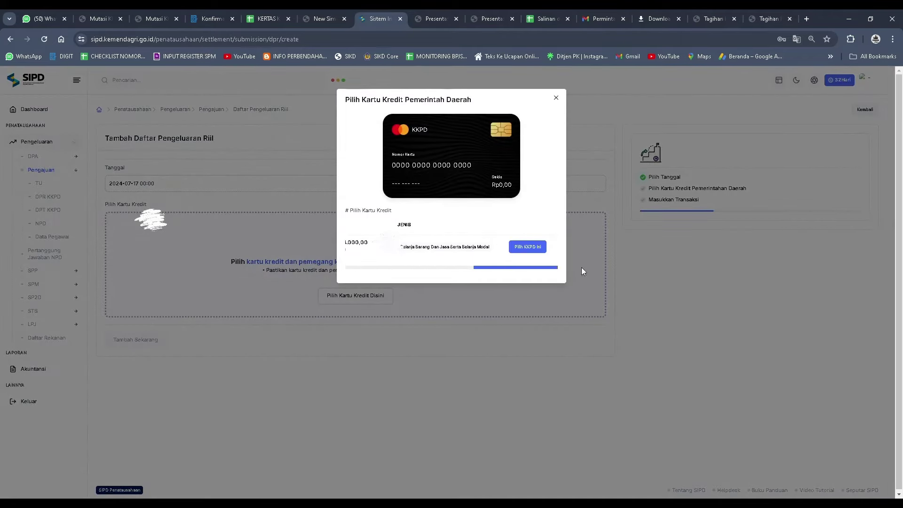
left_click(535, 247)
left_click(548, 314)
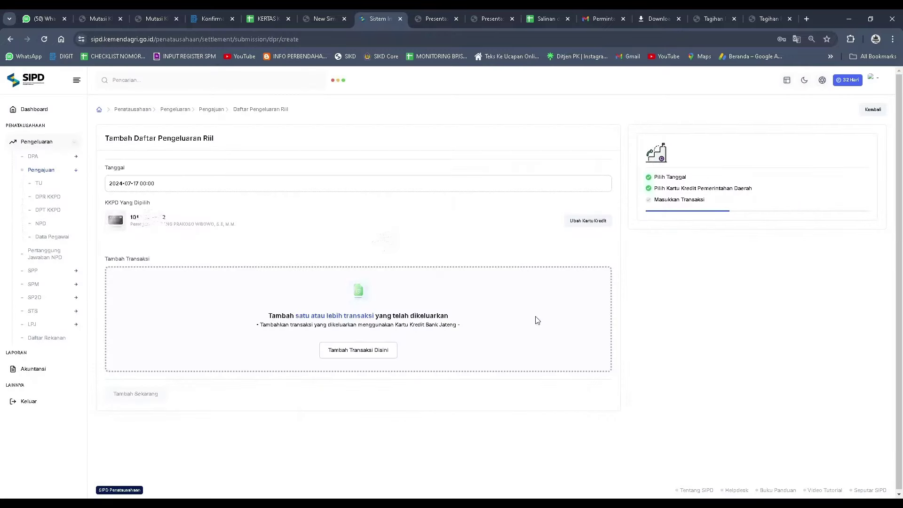
Start a transaction with kegiatan Pengelolaan Barang Milik Daerah and sub kegiatan Pengamanan Barang Milik Daerah
left_click(386, 360)
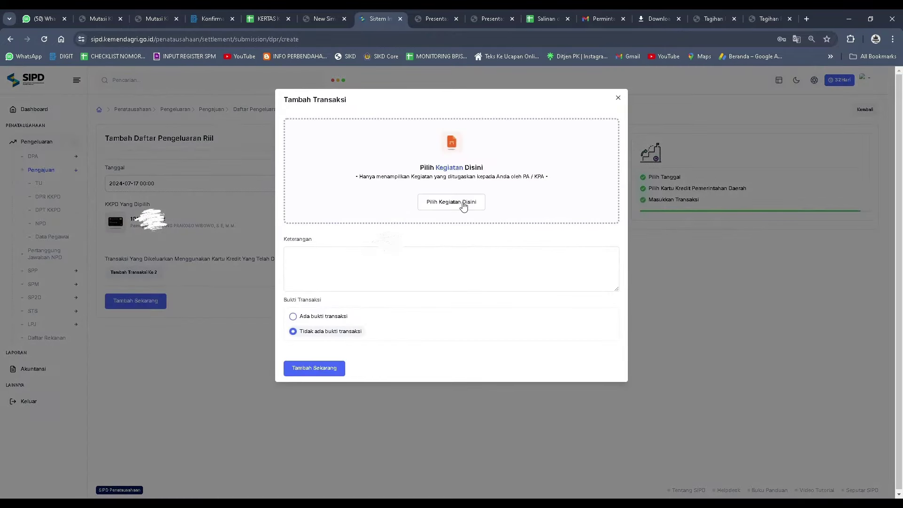
left_click(462, 203)
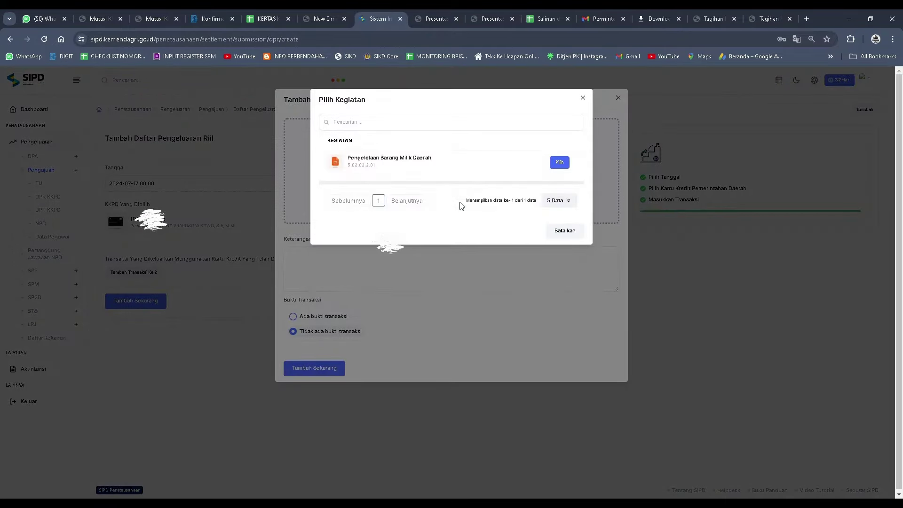
left_click(560, 163)
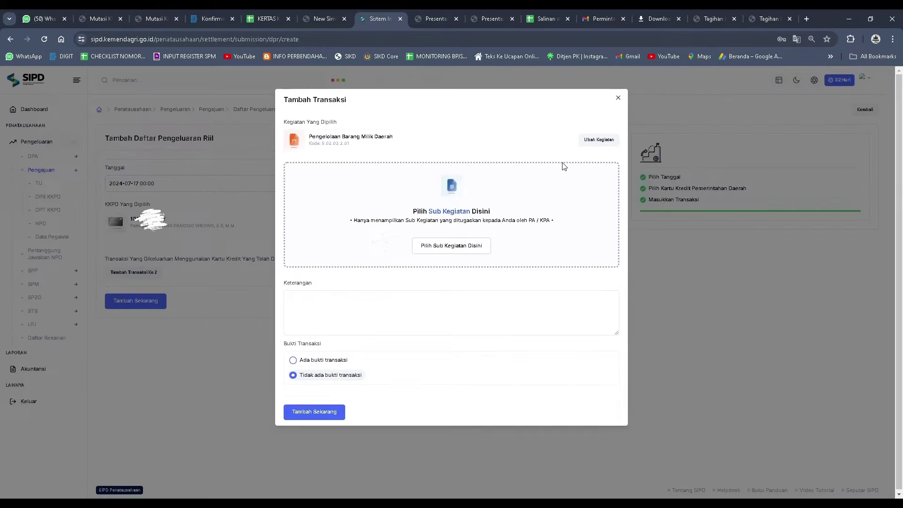
left_click(465, 254)
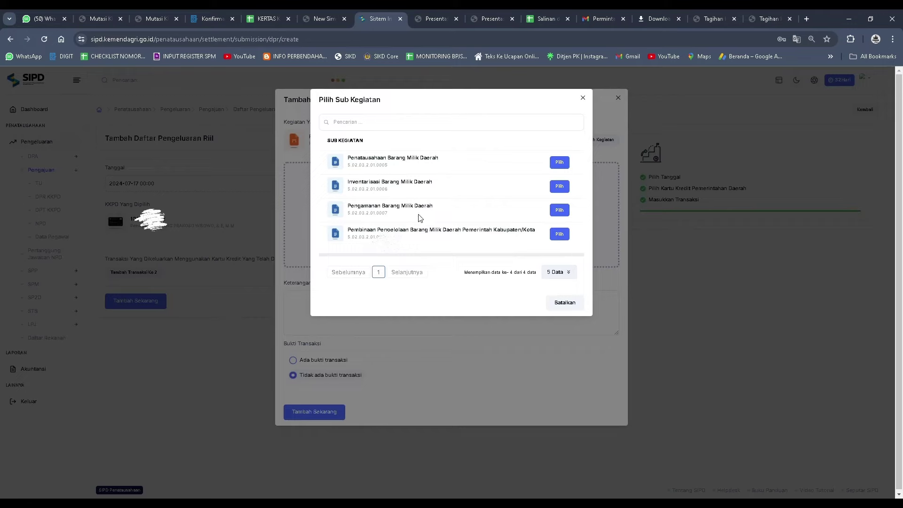
left_click(559, 210)
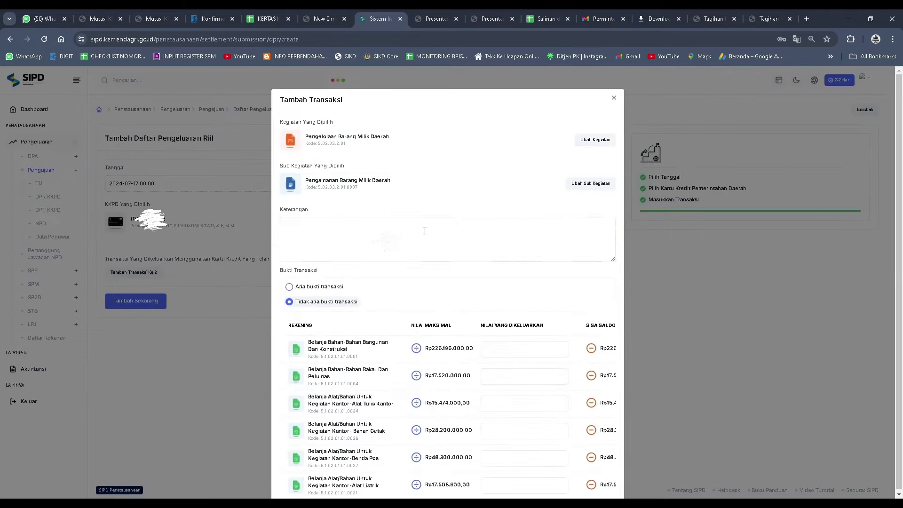
Describe the transaction as "Belanja Pembayaran Pajak, Bea dan Perizinan Pajak Bumi dan Bangunan (PBB) tanah Pemkab Cilacap" and mark it Ada bukti transaksi
left_click(423, 232)
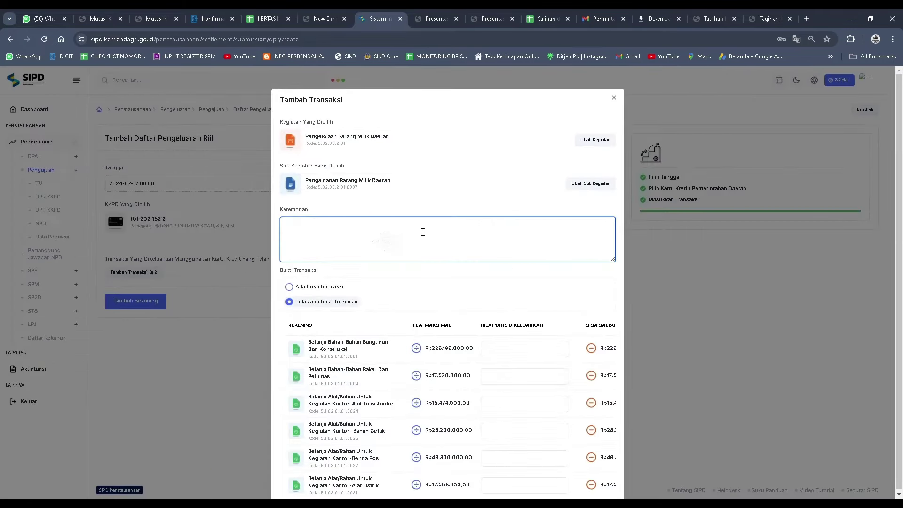
type("Belanja Pembayaran Pajak, Bea dan Perizinan Pajak Bumi dan Bangunan (PBB) tanah Pemkab Cilacap")
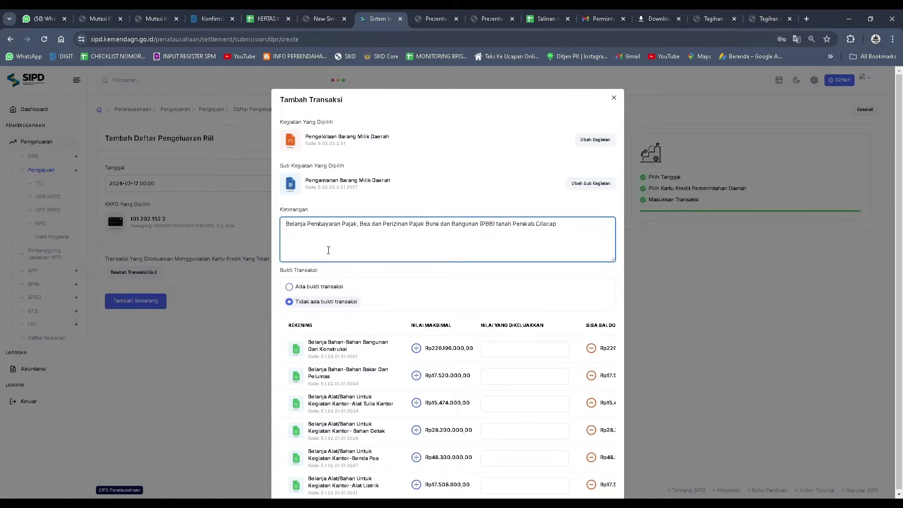
left_click(289, 288)
Set the amount spent on Belanja Pembayaran Pajak, Bea, Dan Perizinan to Rp6.218.569,00 and add the transaction
scroll(395, 354, "down", 4)
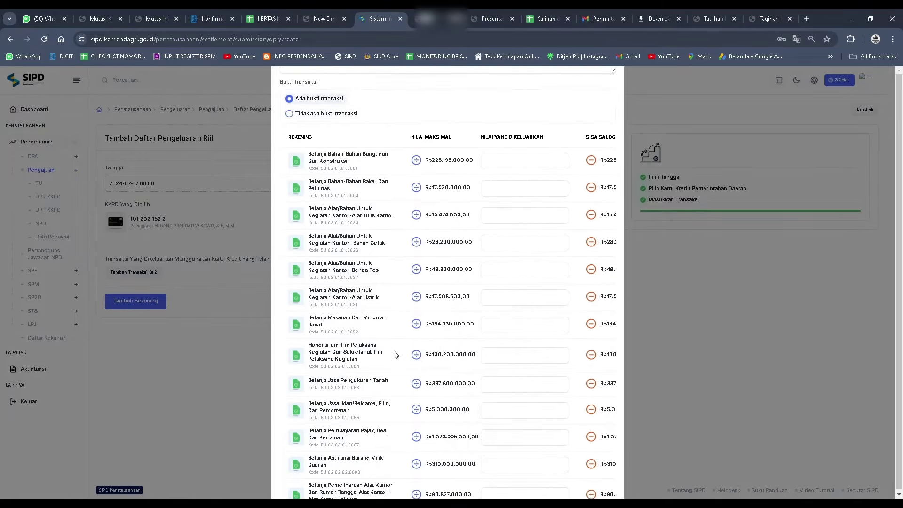
key("ctrl+f")
type("pajak")
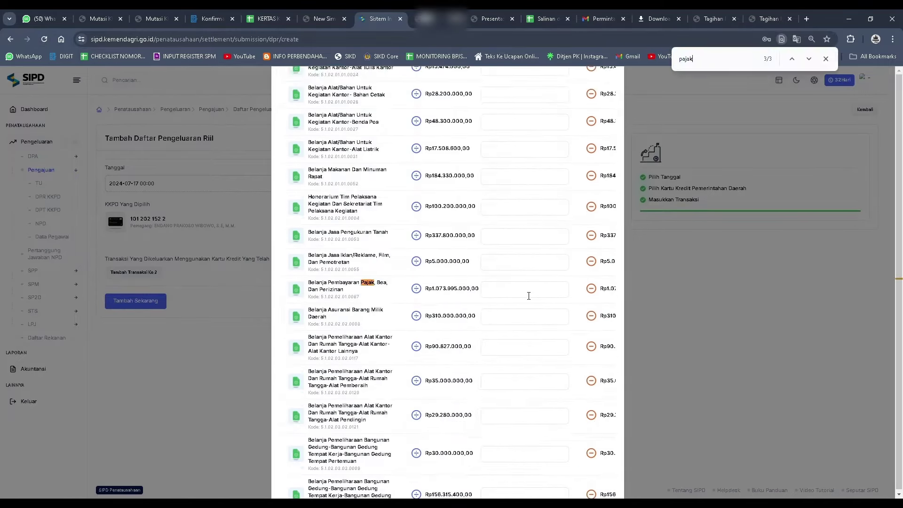
left_click(521, 294)
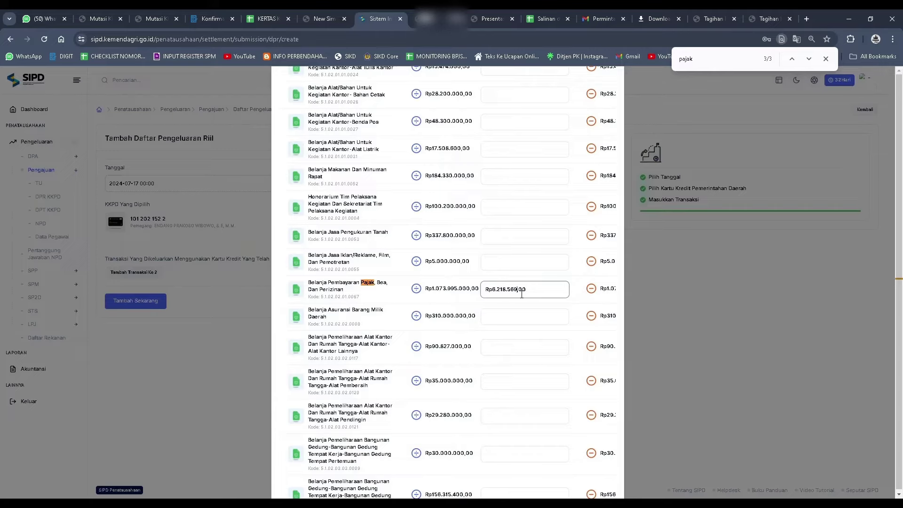
scroll(329, 423, "down", 5)
left_click(327, 468)
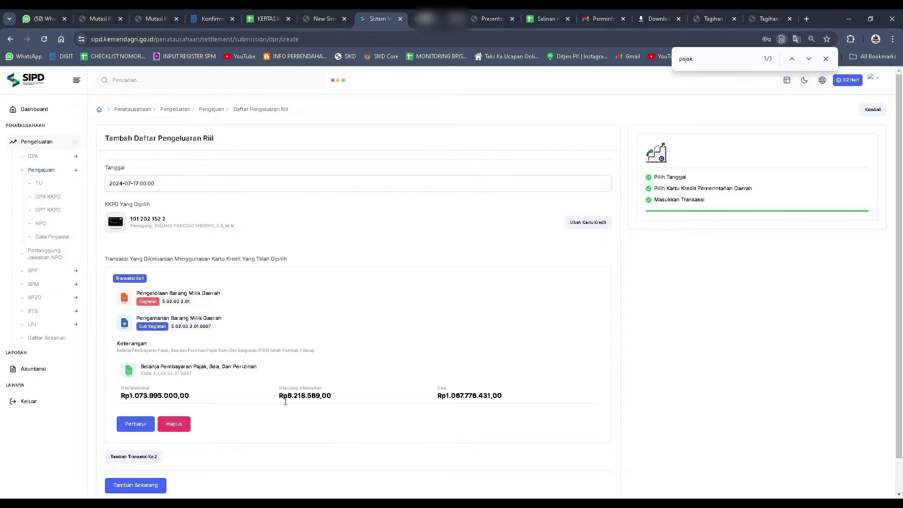
Submit the Daftar Pengeluaran Riil with its tax payment transaction and confirm processing
scroll(343, 410, "down", 1)
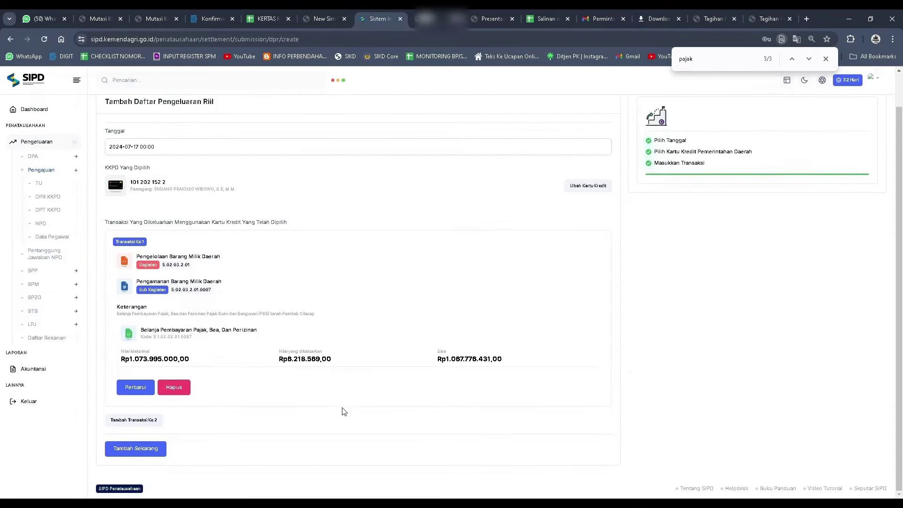
left_click(142, 449)
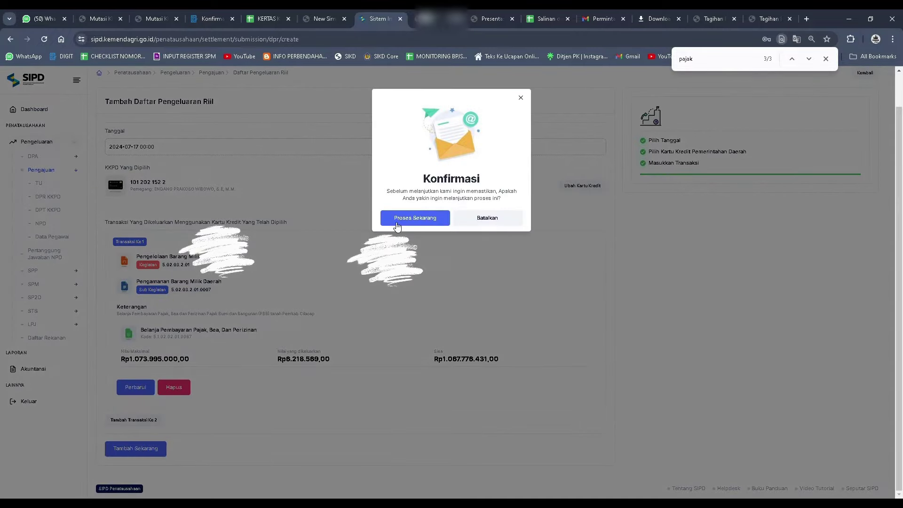
left_click(396, 218)
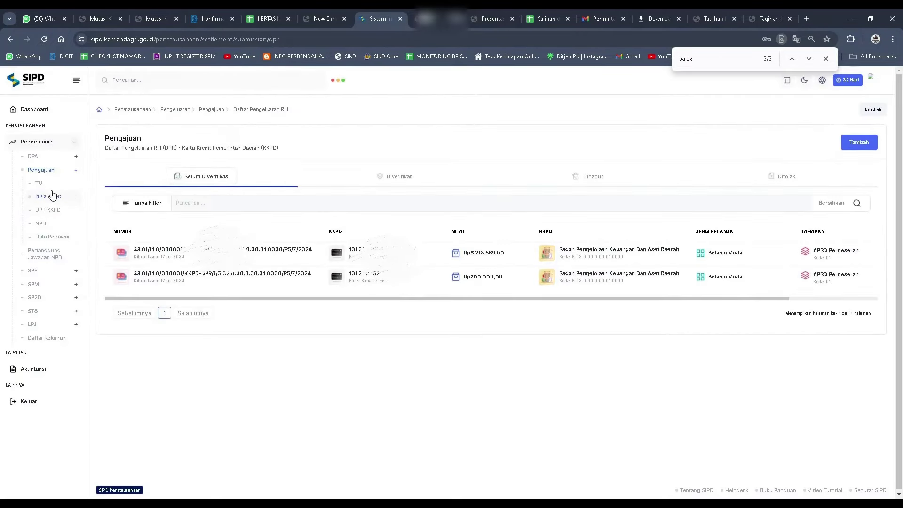
As the PPK user, verify the pending DPR with the date 17 July 2024 and show the verified DPR list
left_click_drag(648, 299, 802, 313)
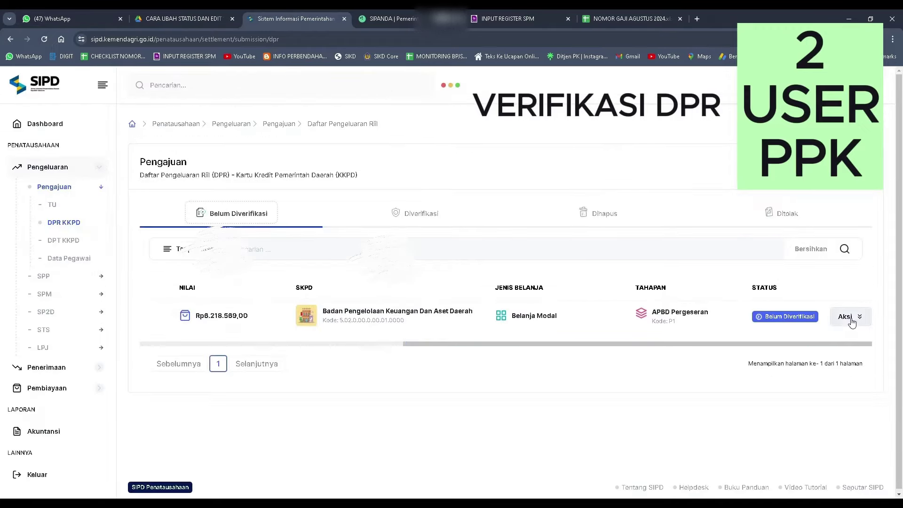
left_click(851, 318)
left_click(820, 343)
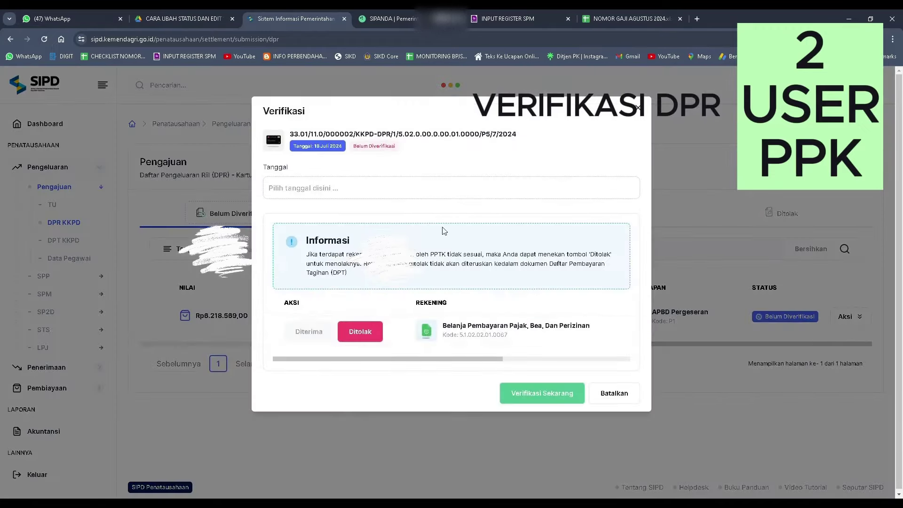
left_click(355, 197)
left_click(358, 277)
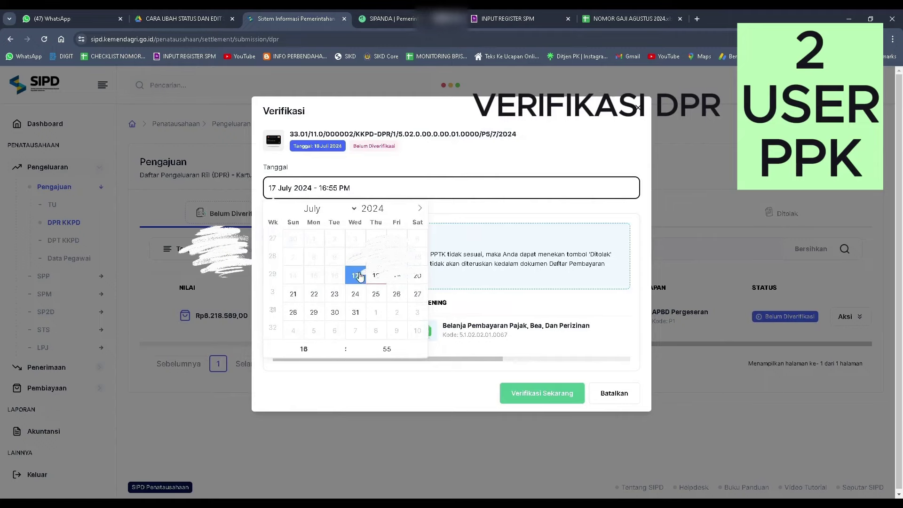
left_click(394, 170)
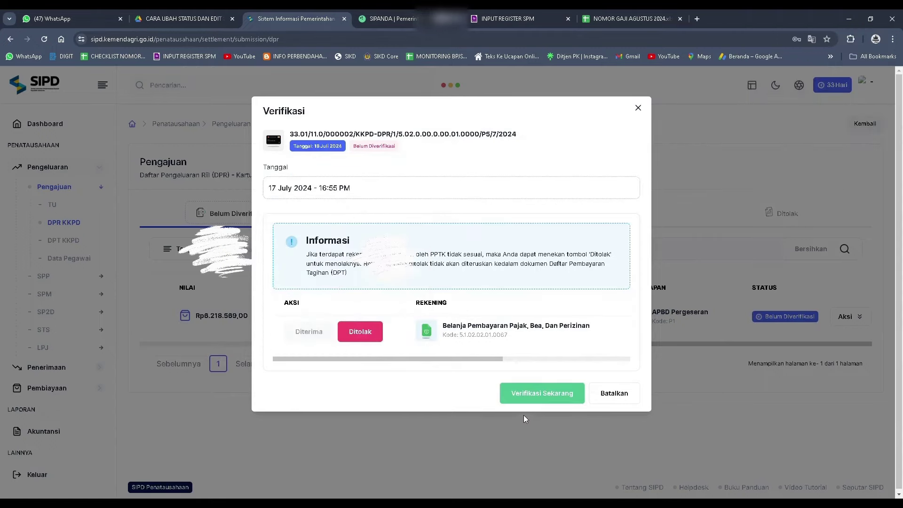
left_click(559, 404)
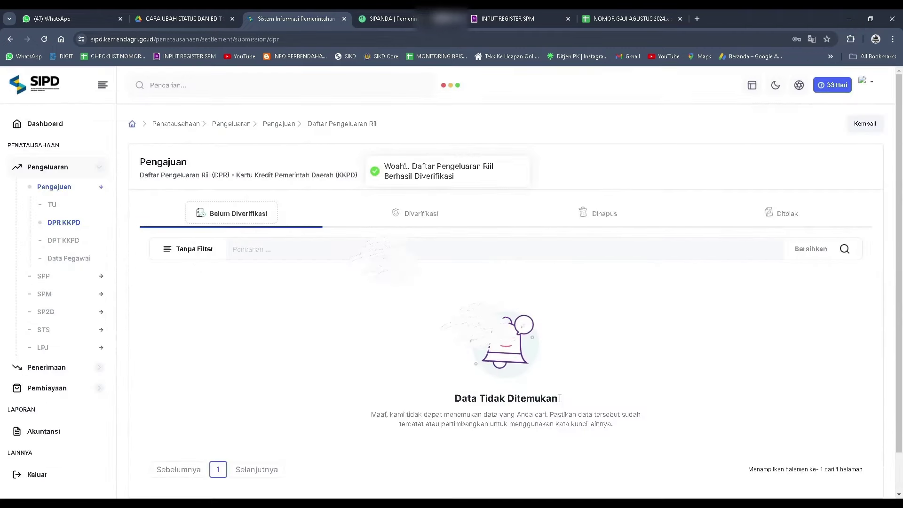
left_click(425, 218)
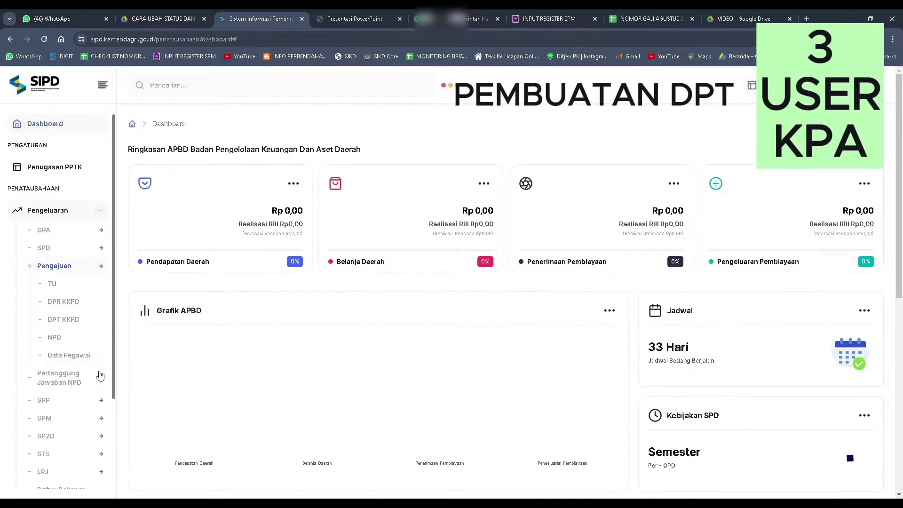
As the KPA user, open the DPT KKPD list and approve the Rp6.218.569,00 DPT with the date 2024-07-17
left_click(62, 319)
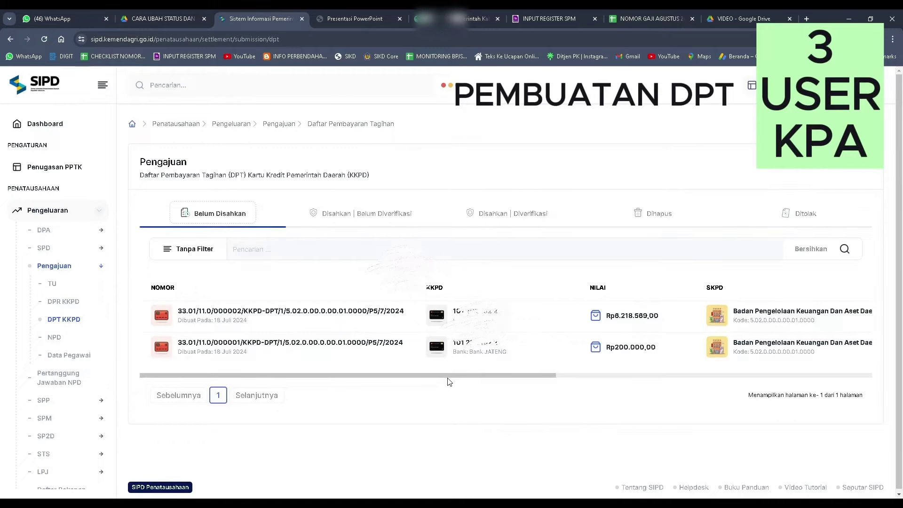
left_click_drag(447, 379, 760, 396)
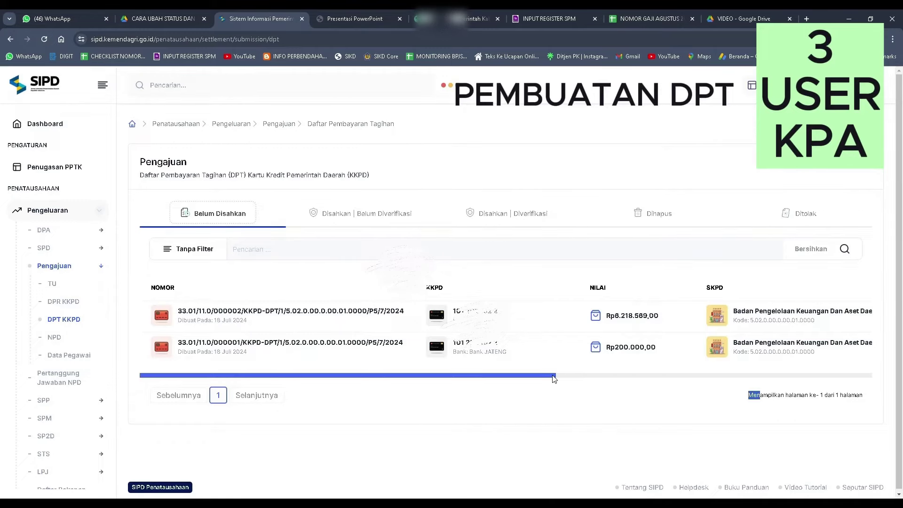
left_click_drag(554, 379, 870, 379)
left_click(844, 322)
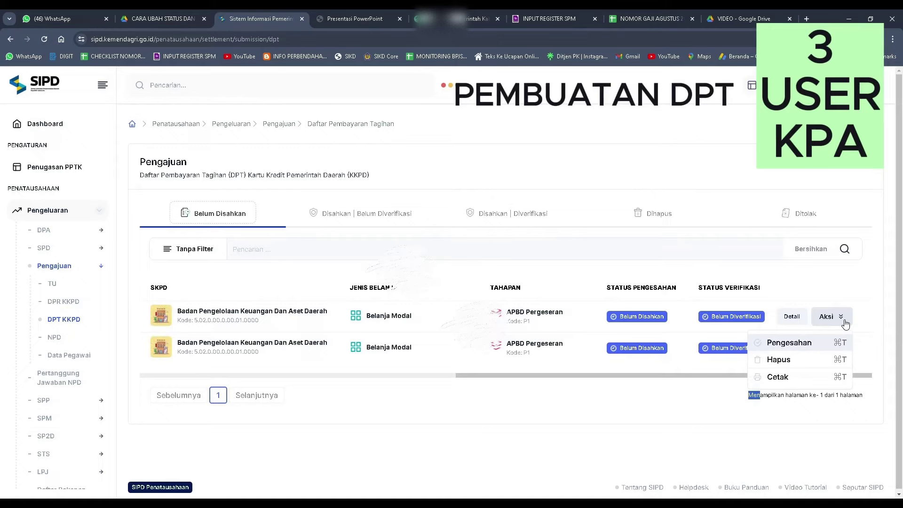
left_click(809, 345)
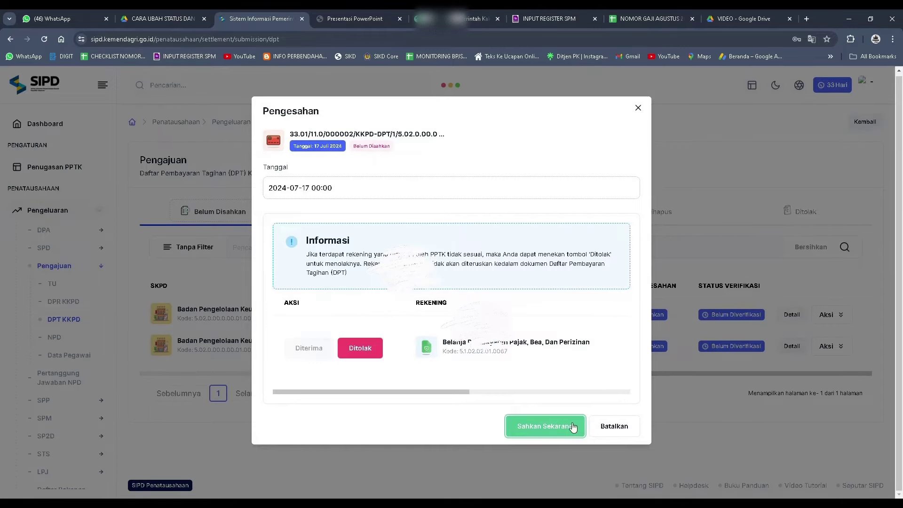
left_click(548, 428)
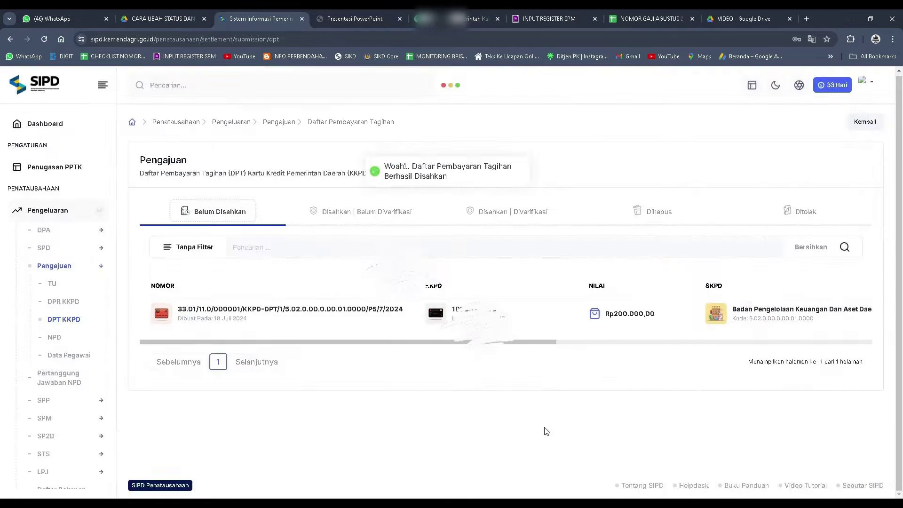
Approve the remaining Rp200.000,00 DPT with the date 2024-07-17
left_click_drag(546, 342, 832, 330)
left_click(842, 315)
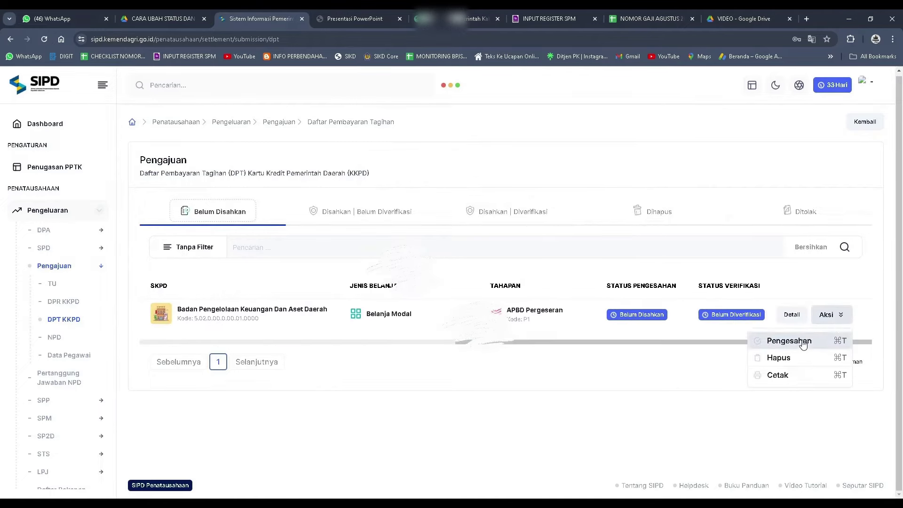
left_click(782, 340)
left_click(381, 193)
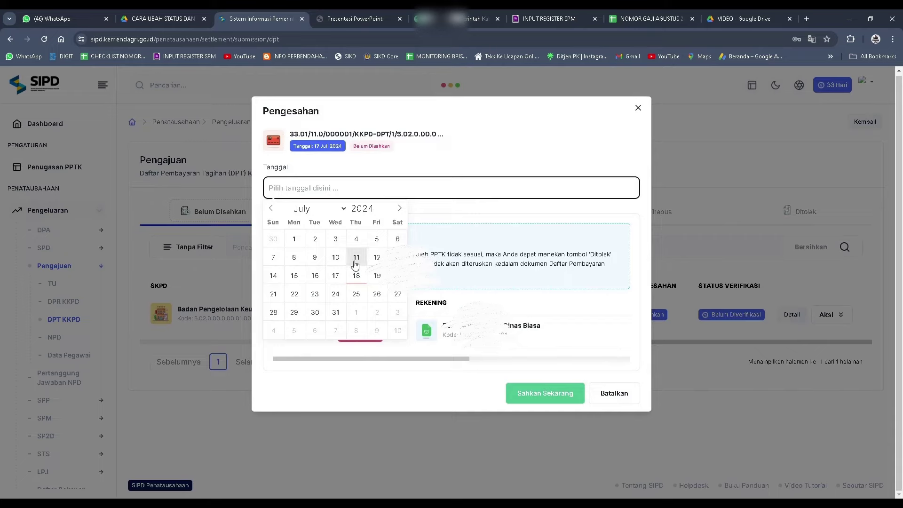
left_click(339, 277)
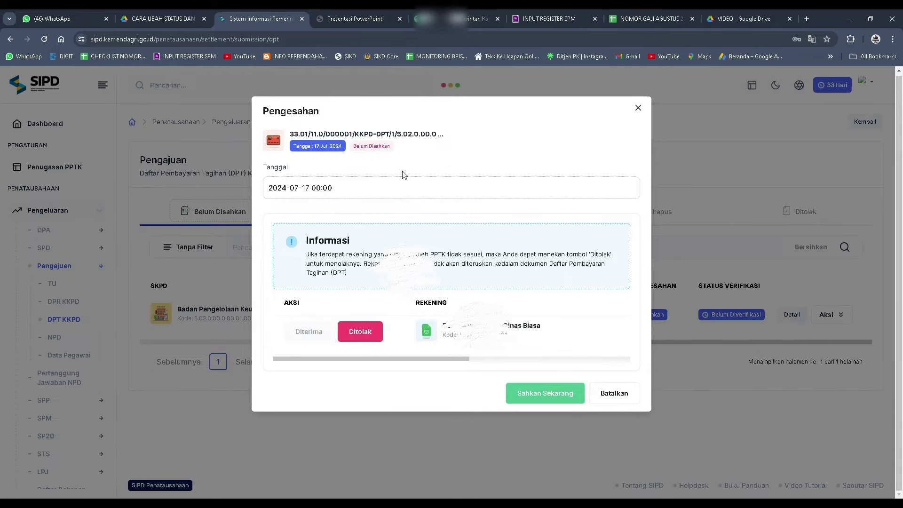
left_click(523, 391)
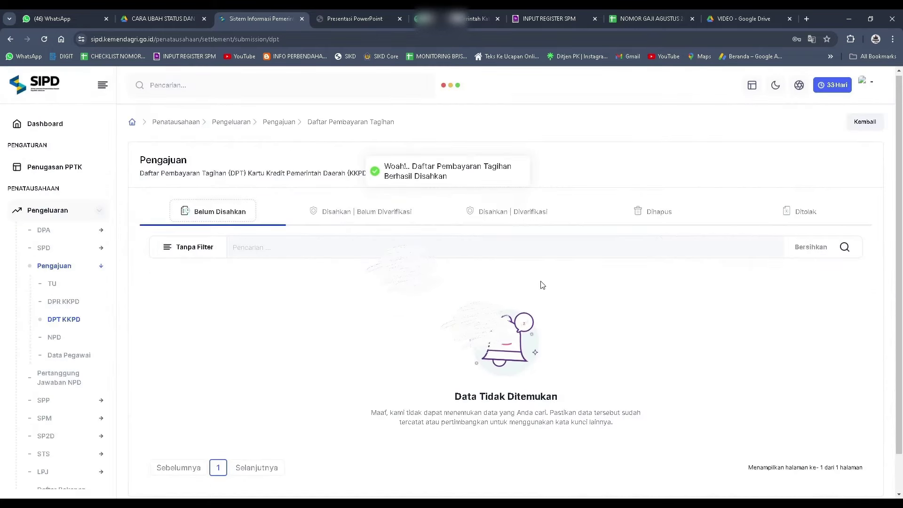
Open the print view of a DPT from the approved but unverified list, and return
left_click(389, 211)
left_click(607, 335)
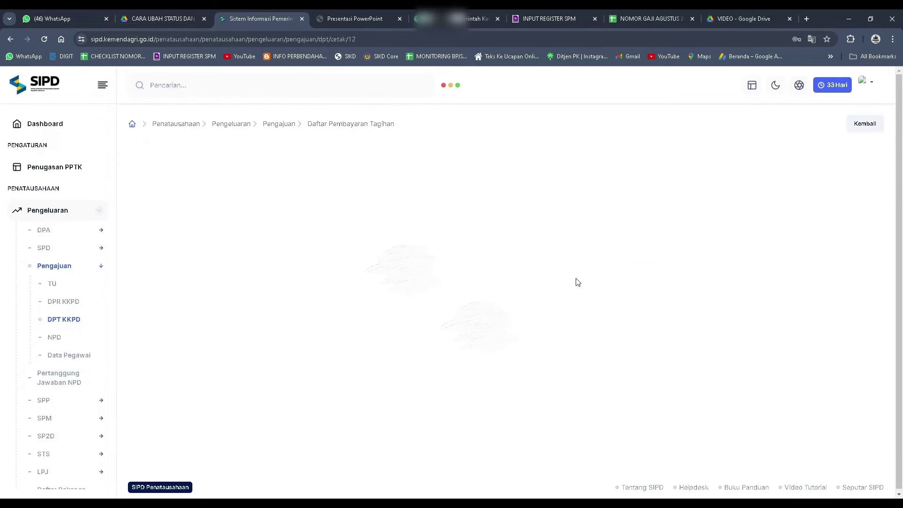
left_click(864, 123)
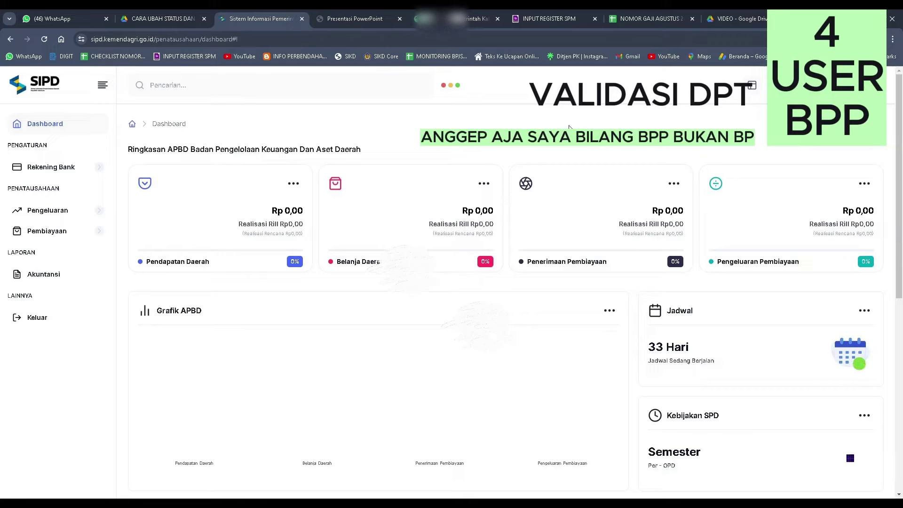
As the BPP user, open the DPT KKPD list of approved but unverified documents
left_click(71, 211)
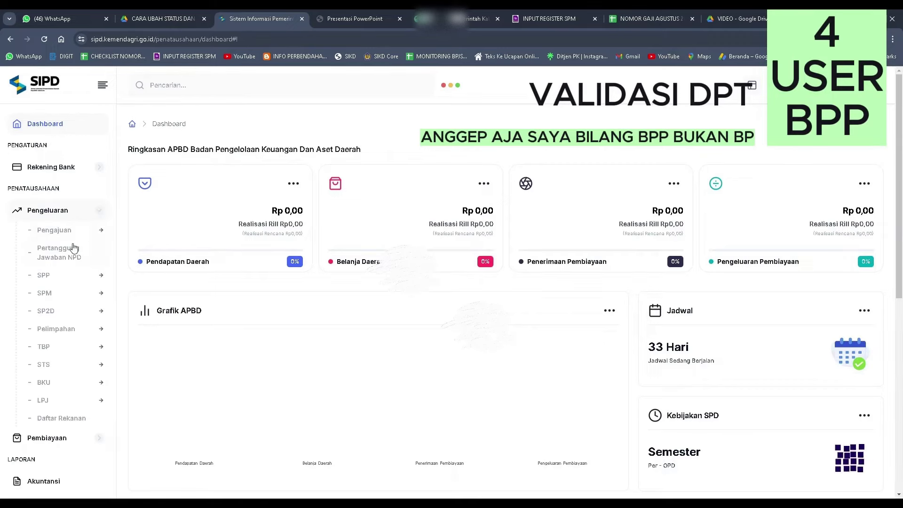
left_click(54, 229)
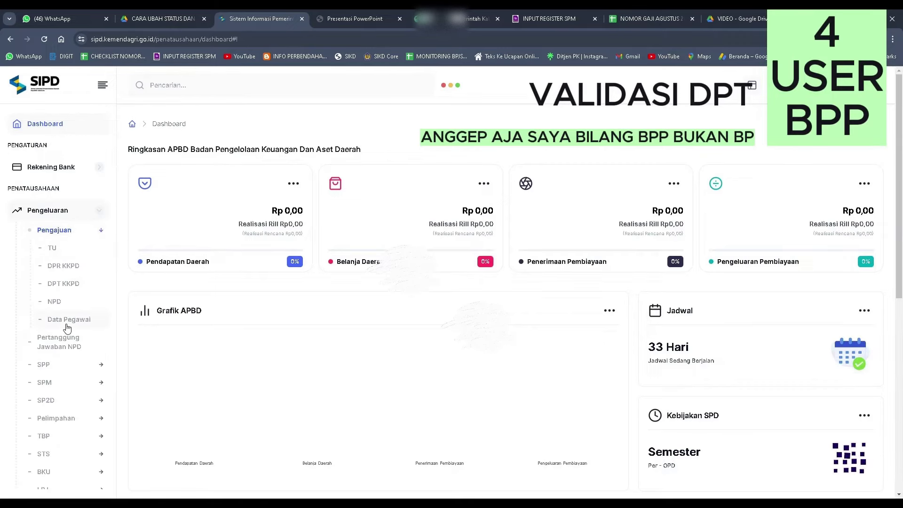
left_click(76, 287)
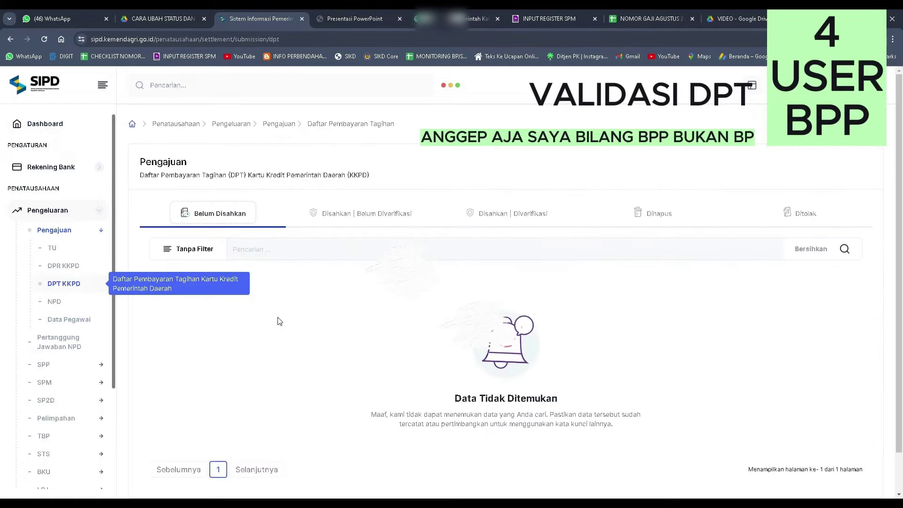
left_click(379, 216)
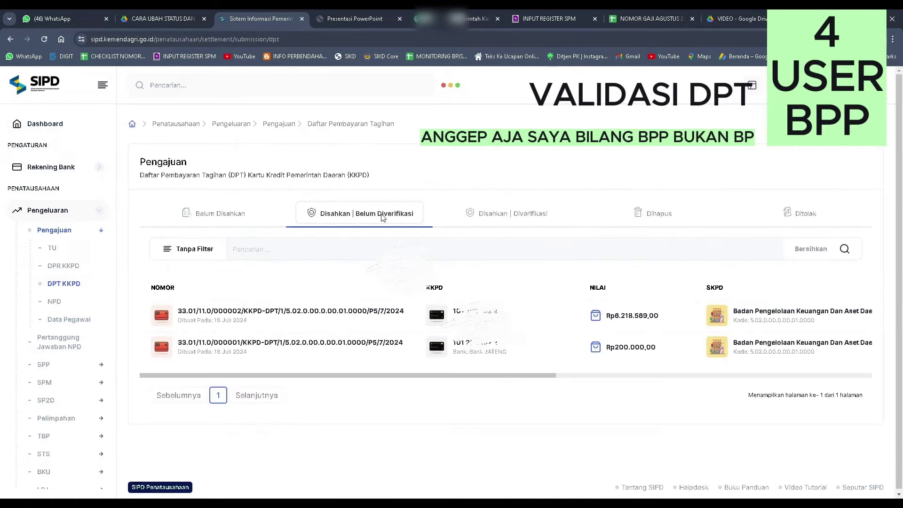
Verify the Rp200.000,00 DPT as approved with the date 2024-07-17
left_click_drag(521, 380, 837, 378)
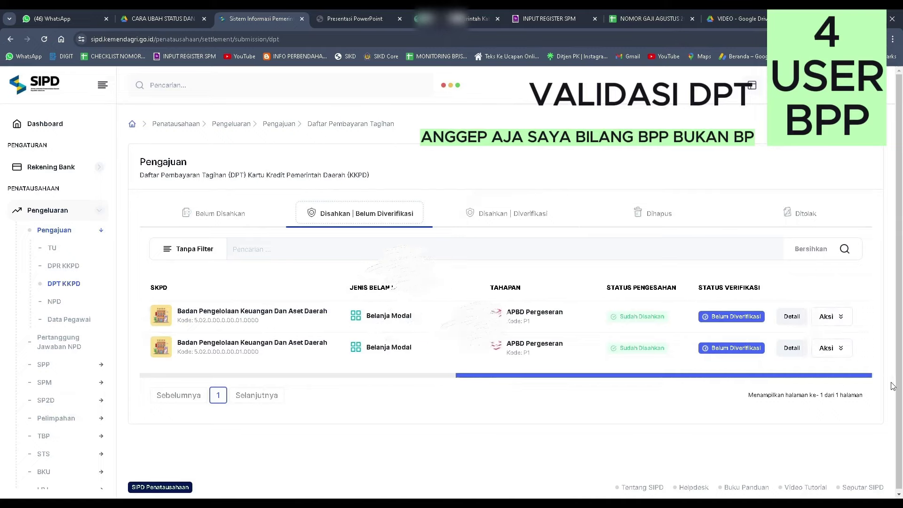
left_click(833, 349)
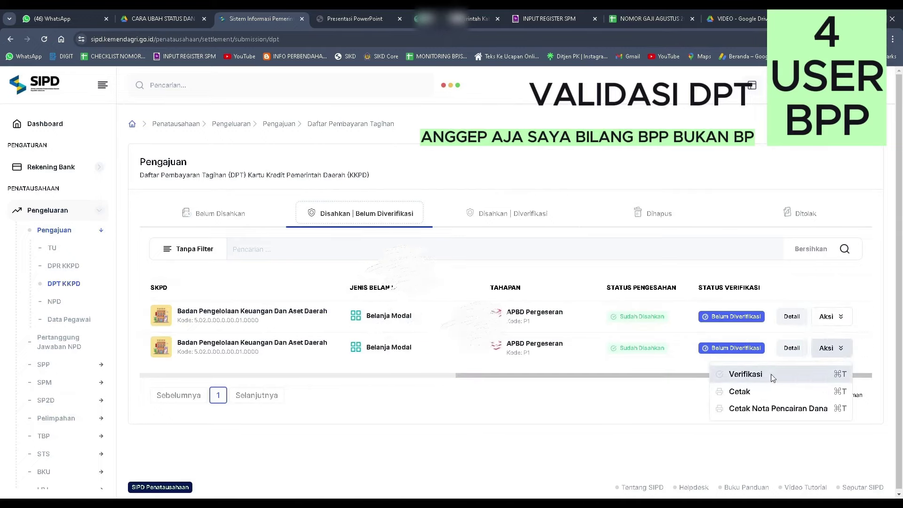
left_click(734, 373)
left_click(421, 190)
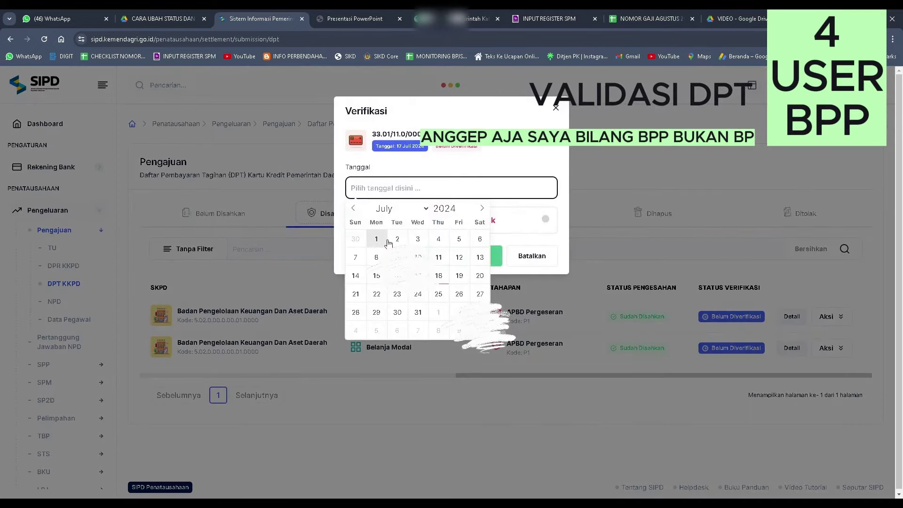
left_click(417, 275)
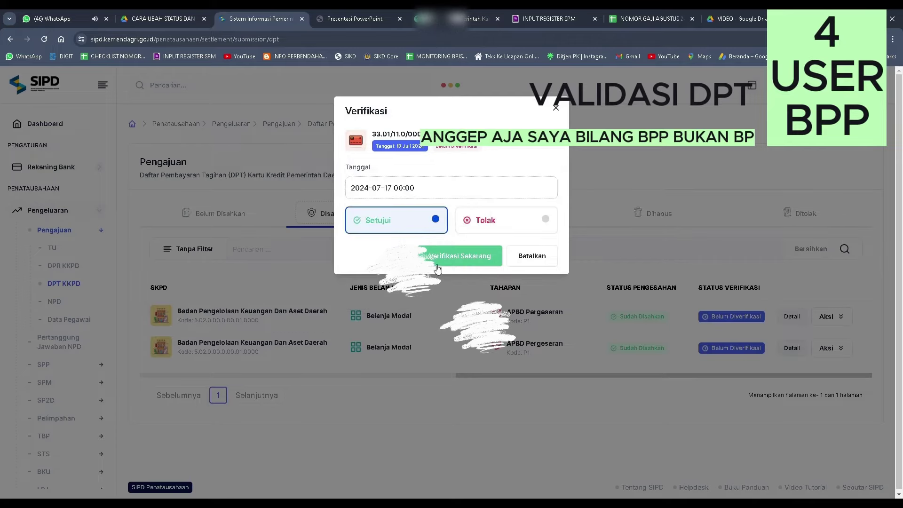
left_click(458, 256)
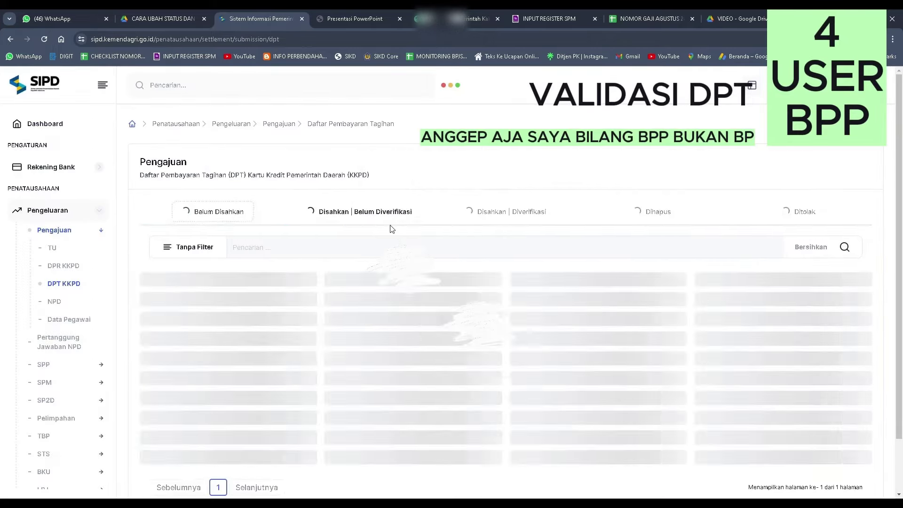
Verify the remaining Rp6.218.569,00 DPT as approved and show the list of verified DPTs
left_click_drag(514, 344, 834, 353)
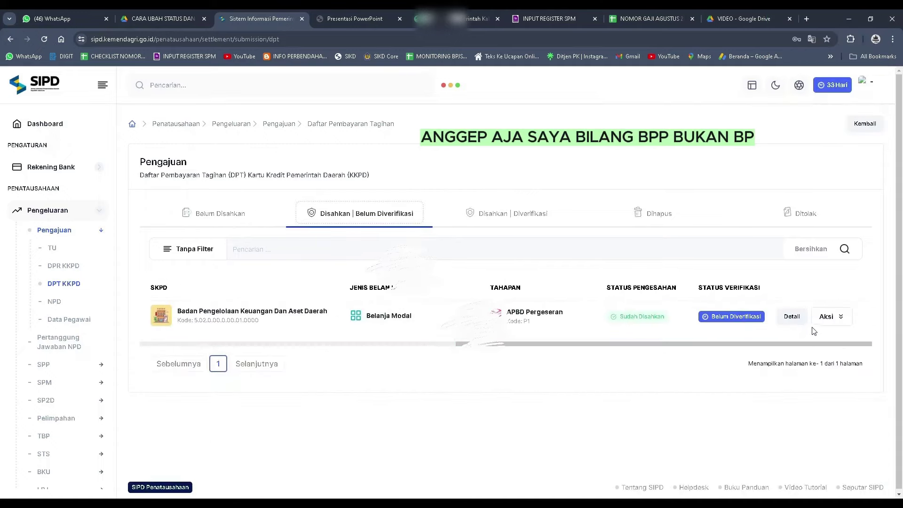
left_click(823, 316)
left_click(768, 343)
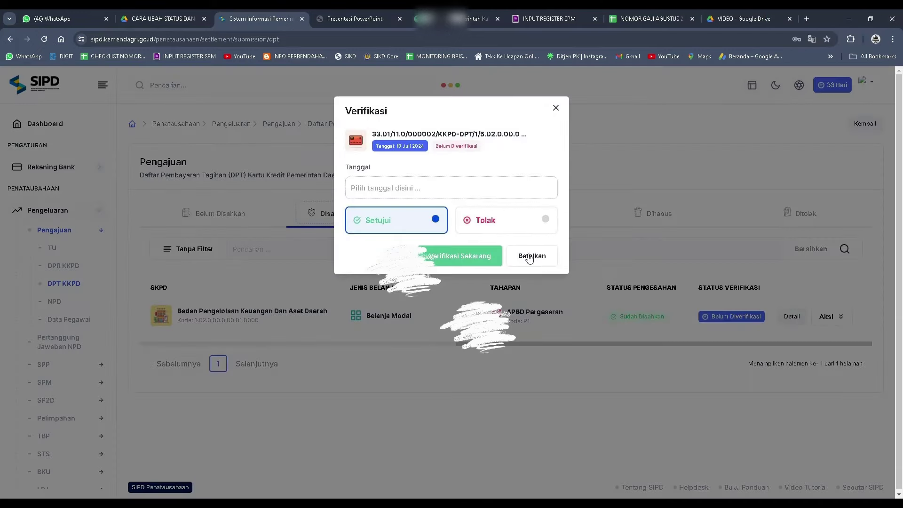
left_click(446, 187)
left_click(440, 257)
left_click(446, 258)
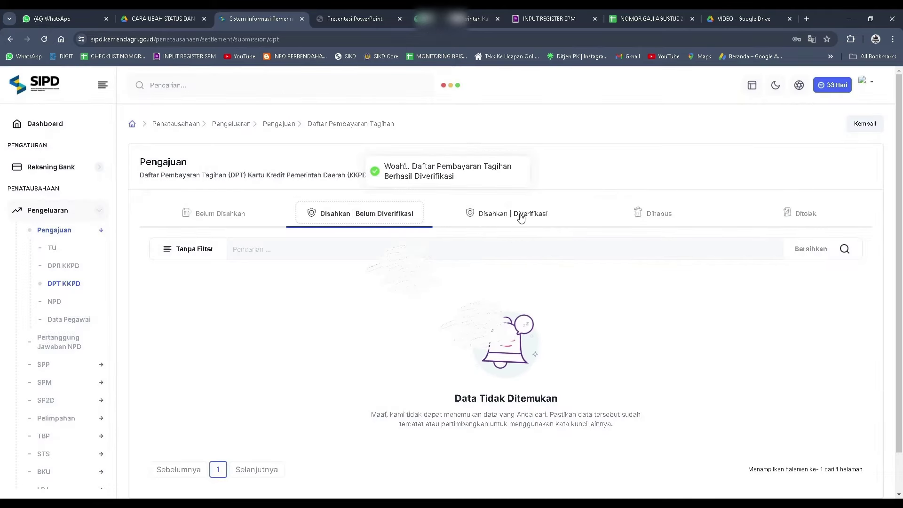
left_click(520, 218)
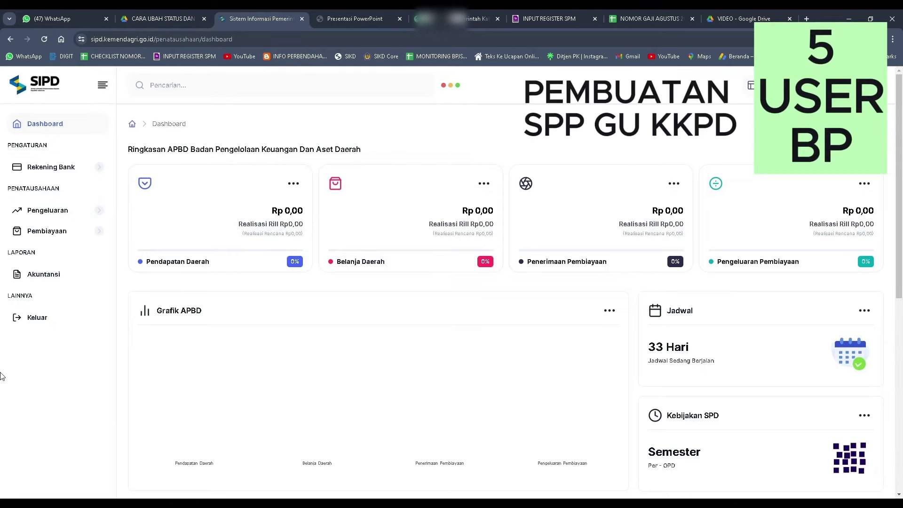
As the BP user, open the SPP KKPD creation page and start a new SPP KKPD
left_click(65, 219)
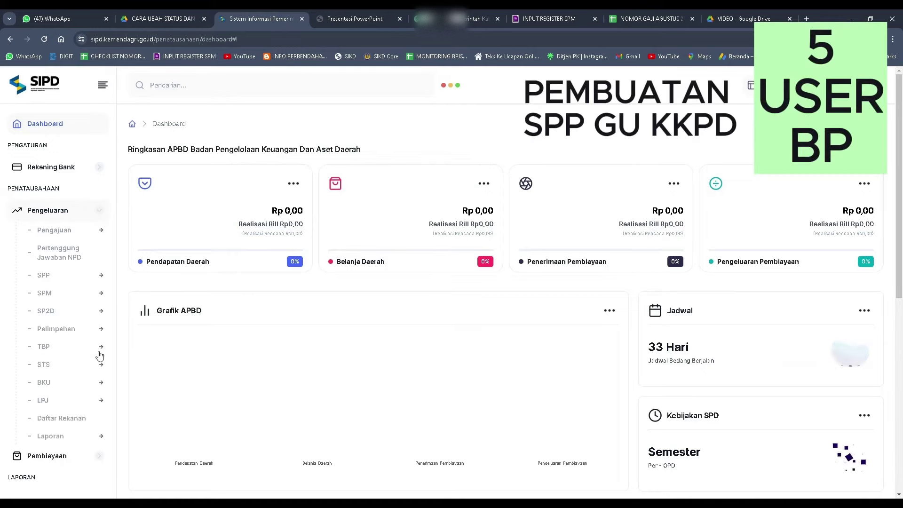
left_click(80, 276)
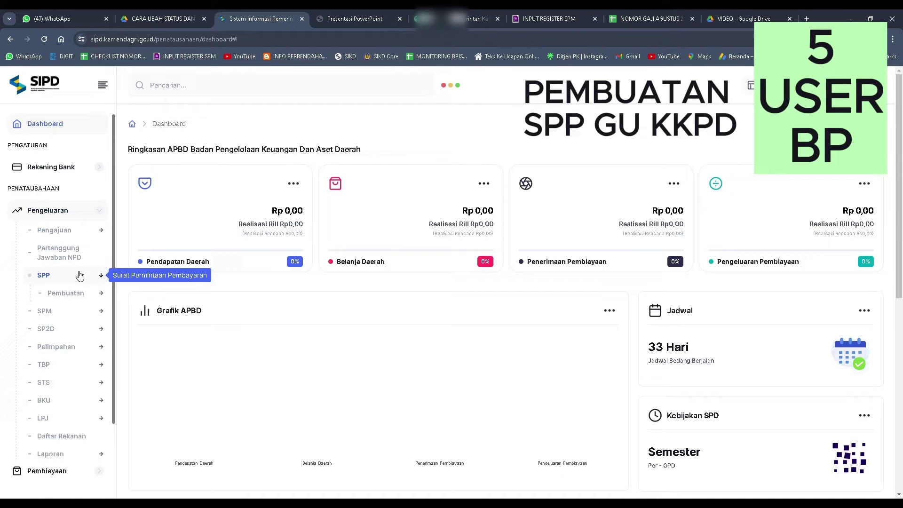
left_click(82, 296)
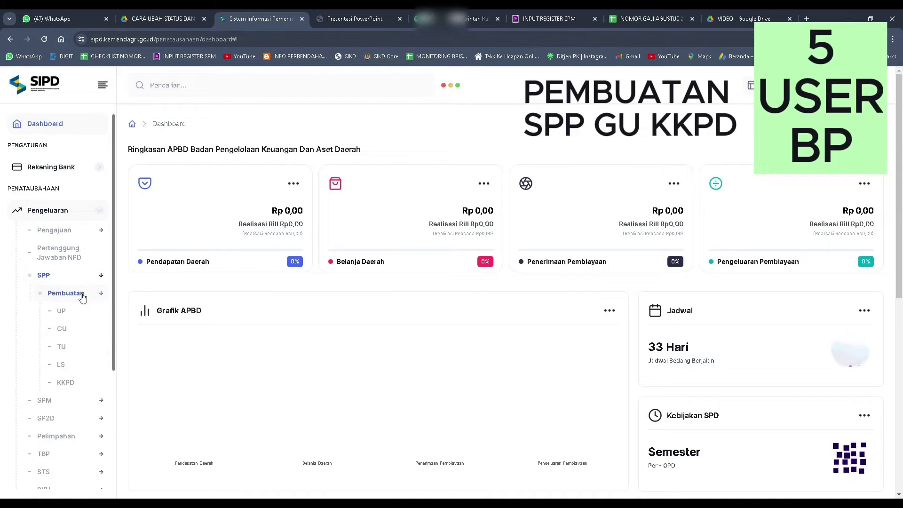
left_click(74, 385)
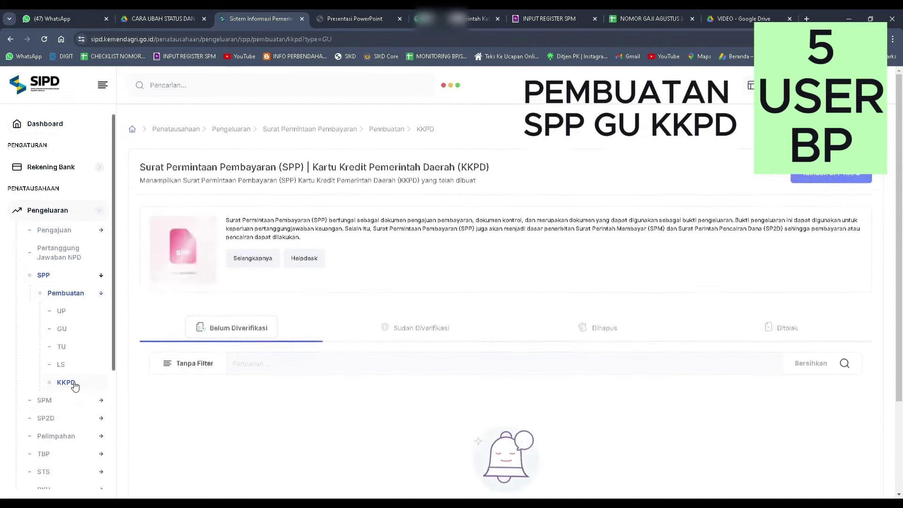
left_click(831, 174)
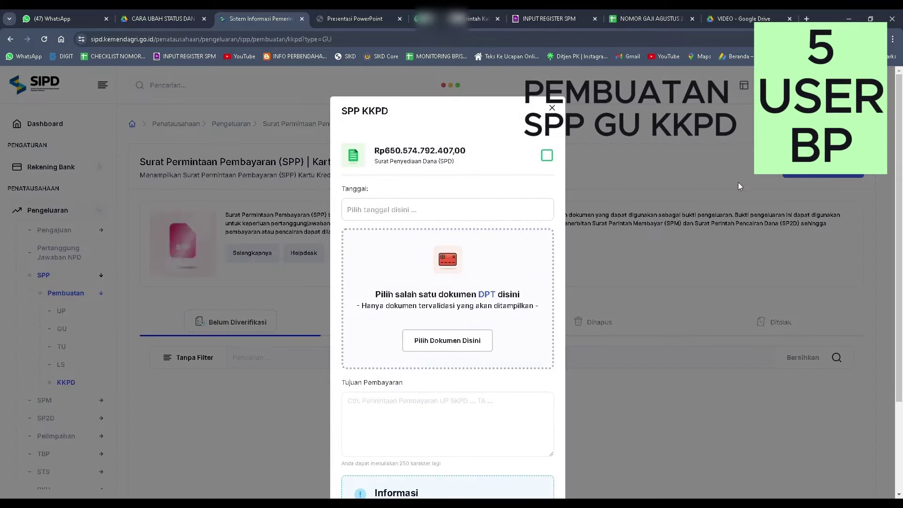
Date the SPP KKPD 2024-07-18 and attach both validated DPT documents, Rp200.000,00 and Rp6.218.569,00
left_click(442, 214)
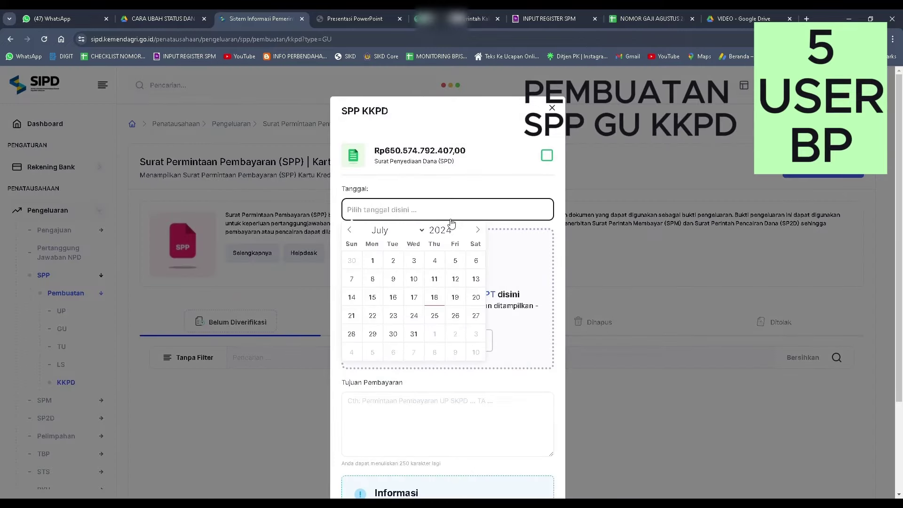
left_click(435, 297)
left_click(445, 341)
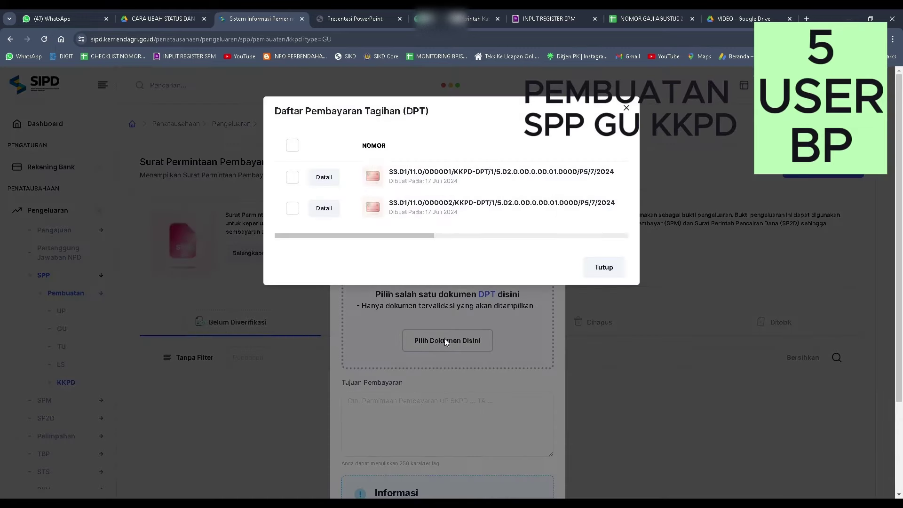
left_click(293, 146)
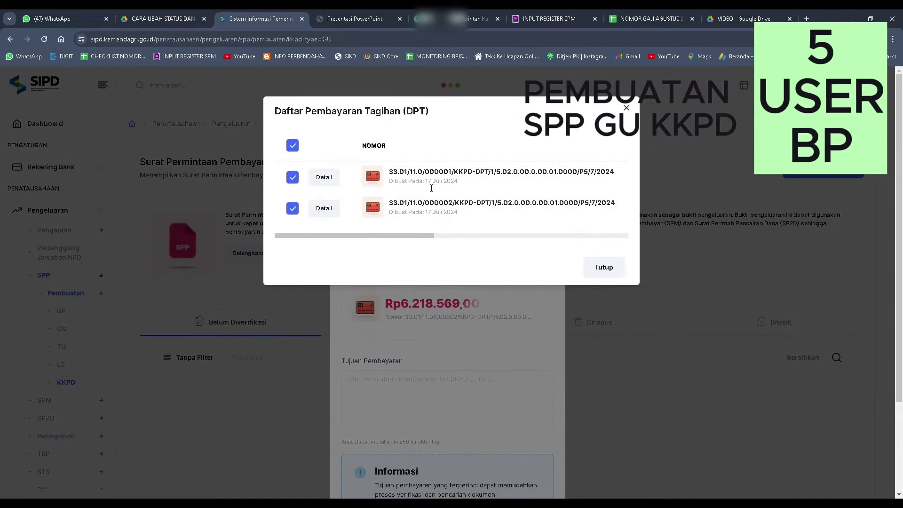
left_click_drag(434, 237, 626, 237)
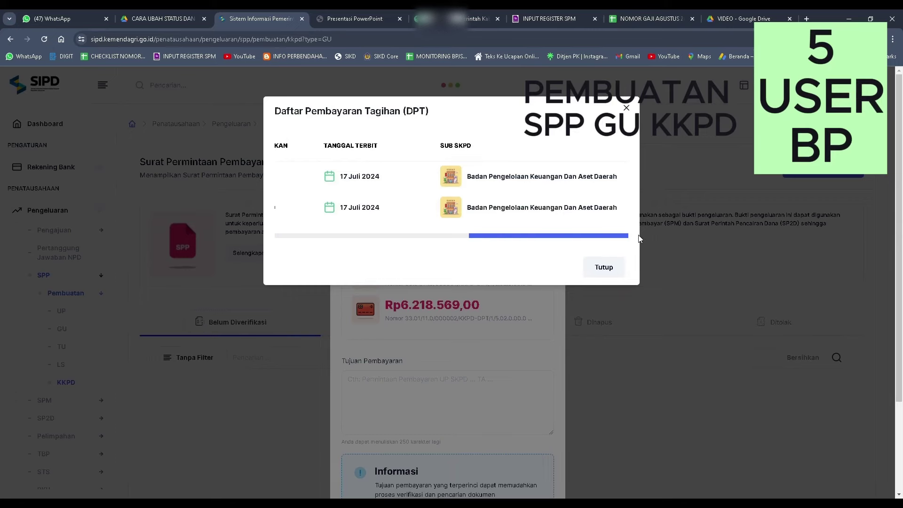
left_click_drag(503, 237, 271, 238)
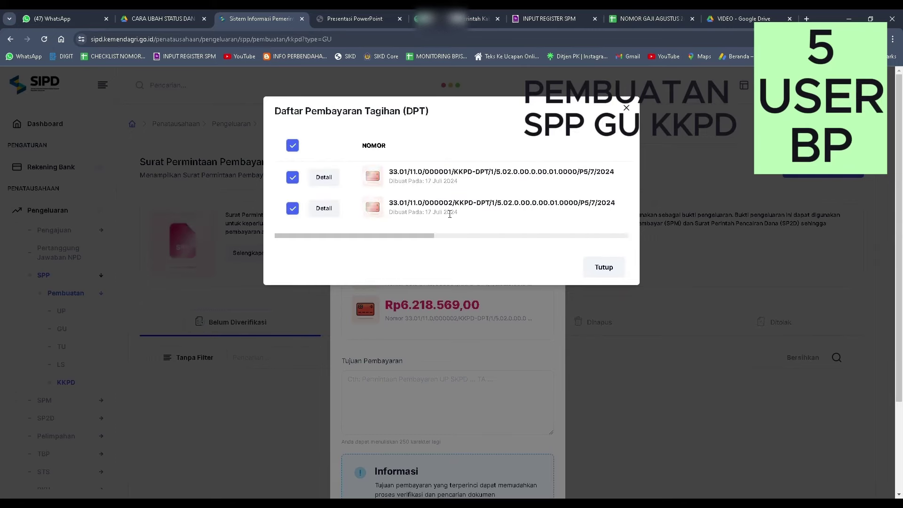
left_click(601, 268)
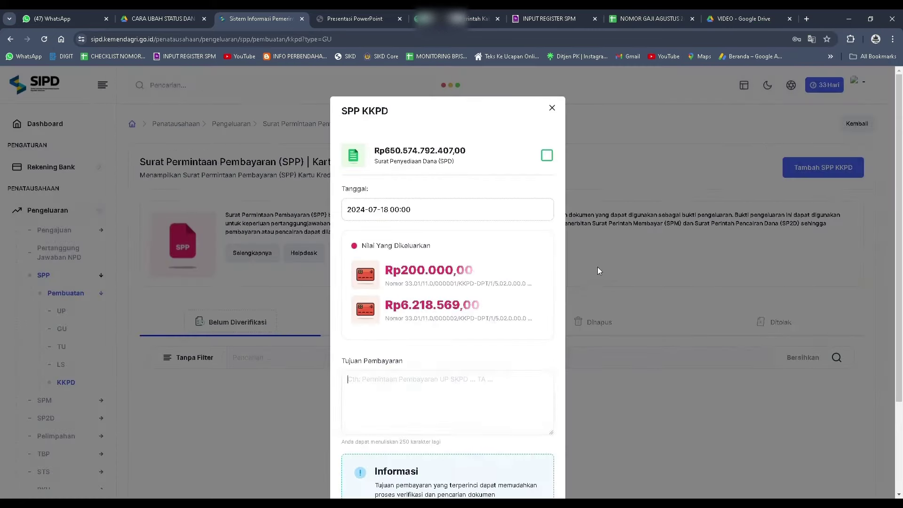
Enter the payment purpose "Pembayaran GU KKPD bulan Juni 2024" and submit the SPP KKPD
scroll(426, 366, "down", 1)
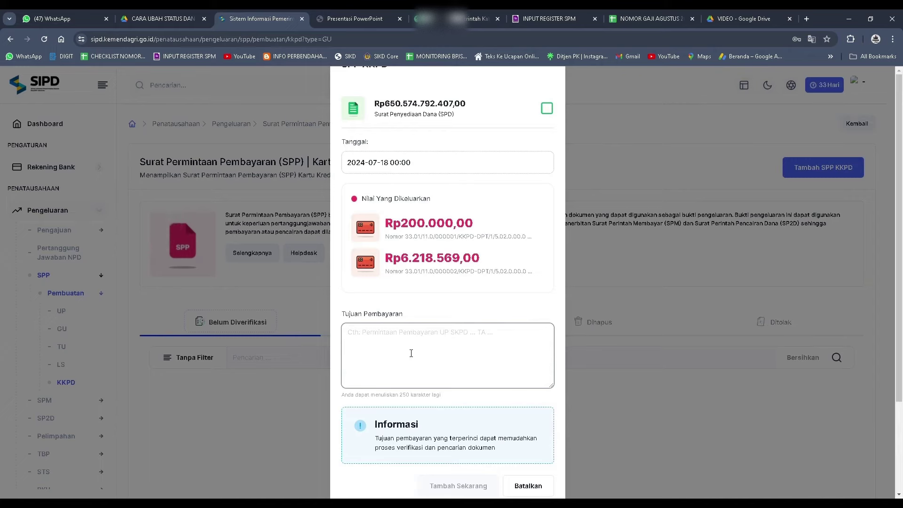
left_click(411, 353)
type("Pembayaran GU KKPD bulan Juni 2024")
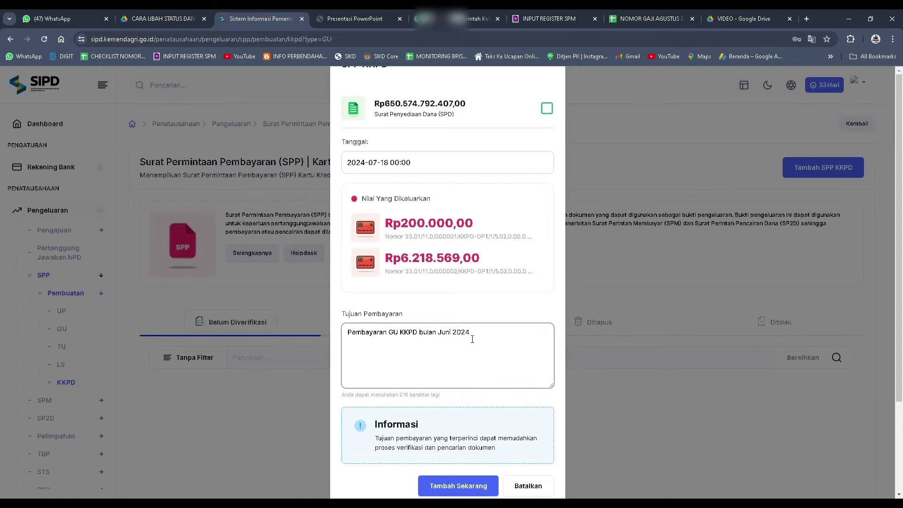
scroll(494, 372, "down", 1)
left_click(459, 452)
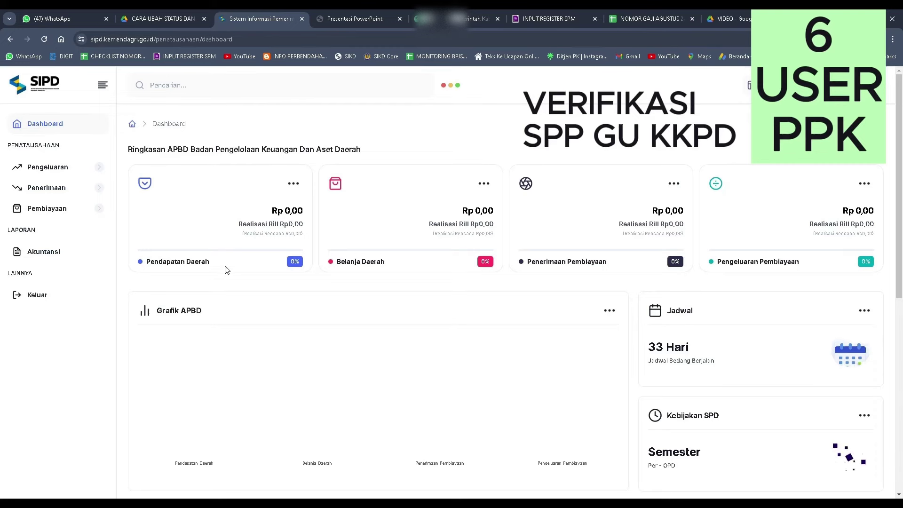
As the PPK user, open the KKPD verification list for SPP documents
left_click(66, 168)
left_click(69, 209)
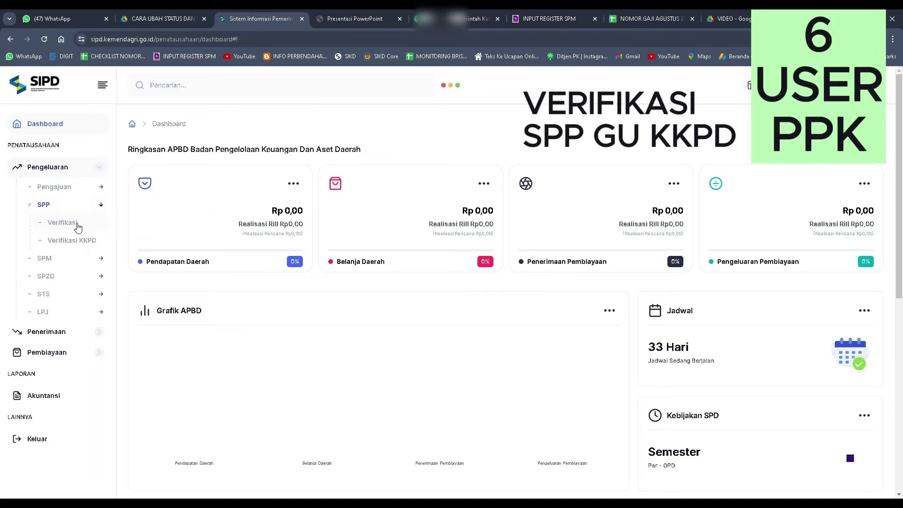
left_click(77, 224)
left_click(81, 240)
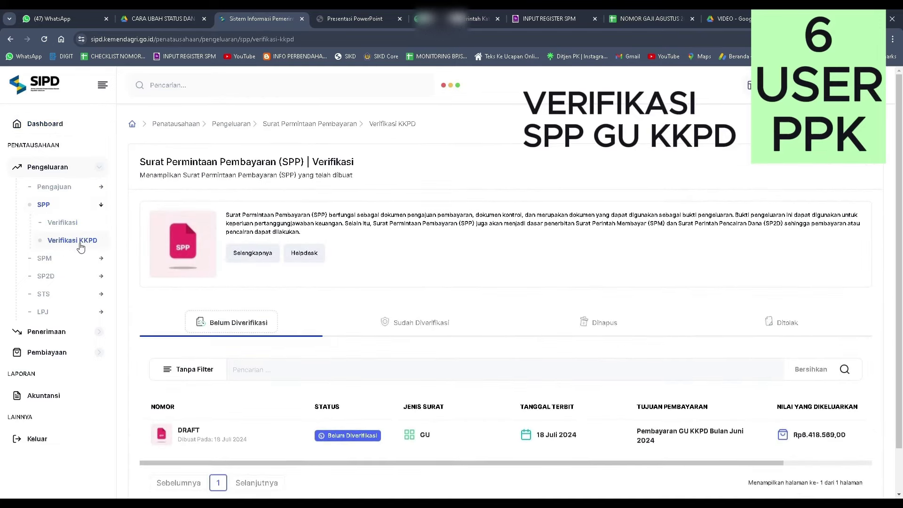
Verify the draft GU KKPD SPP as approved with the date 18 July 2024 - 12:00 PM
scroll(477, 355, "down", 2)
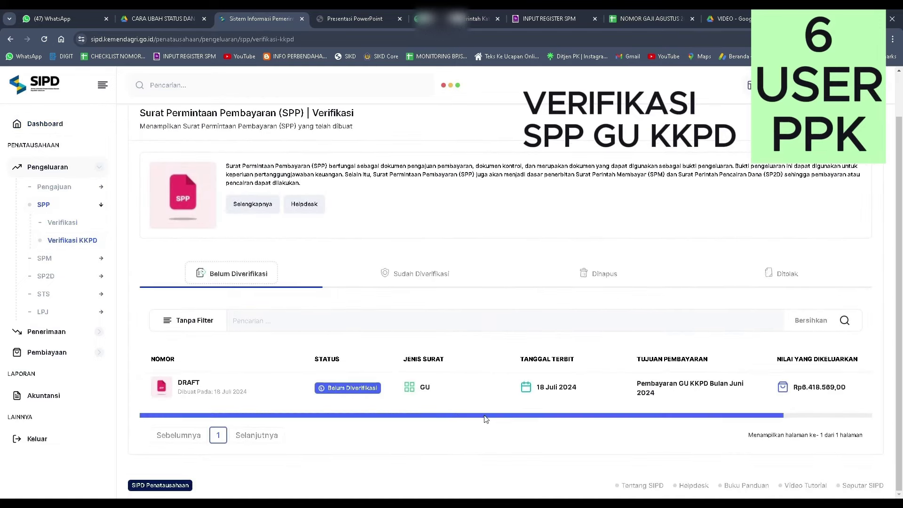
left_click_drag(485, 416, 746, 427)
left_click(834, 392)
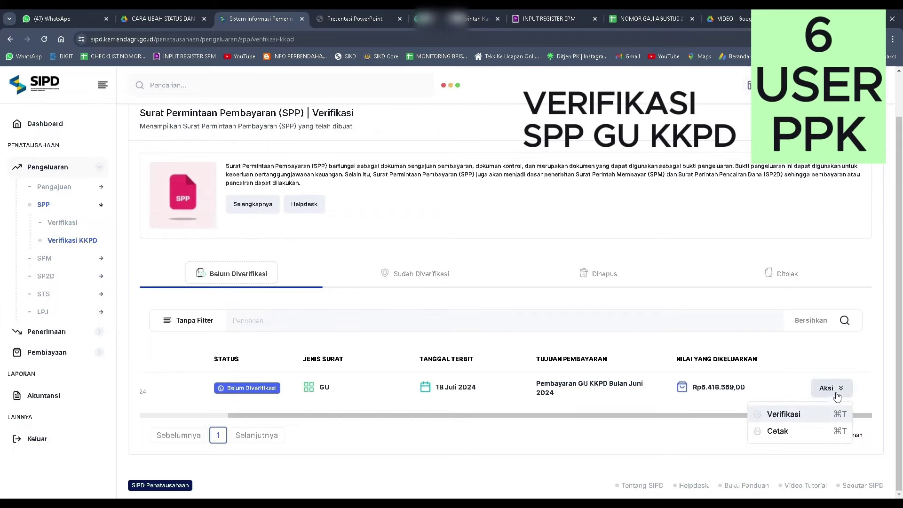
left_click(791, 419)
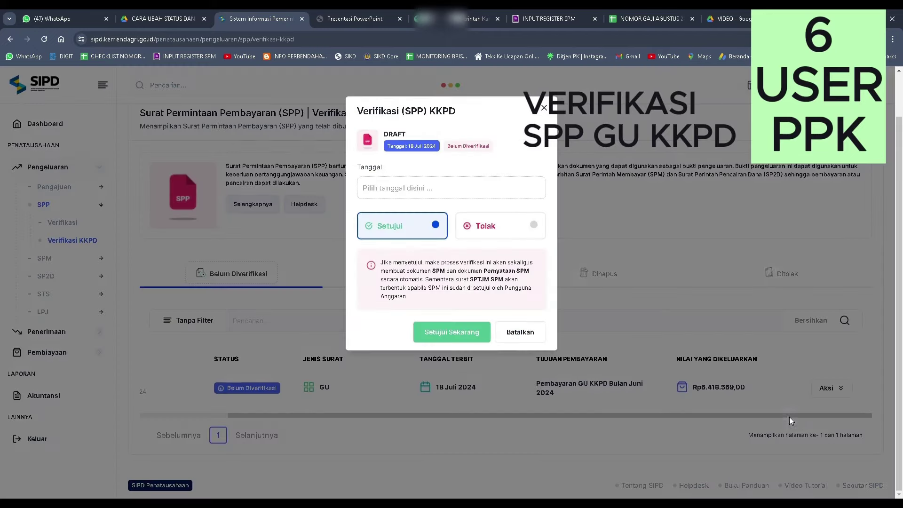
left_click(420, 192)
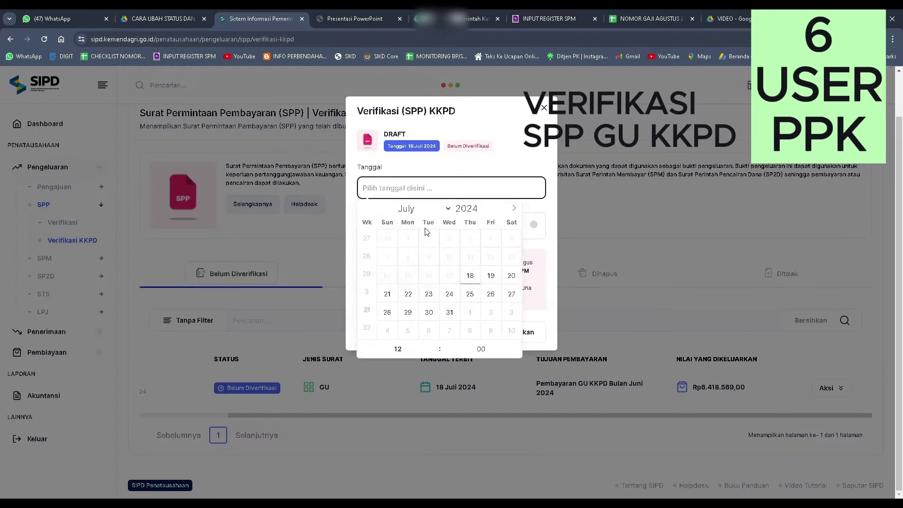
left_click(470, 275)
left_click(464, 173)
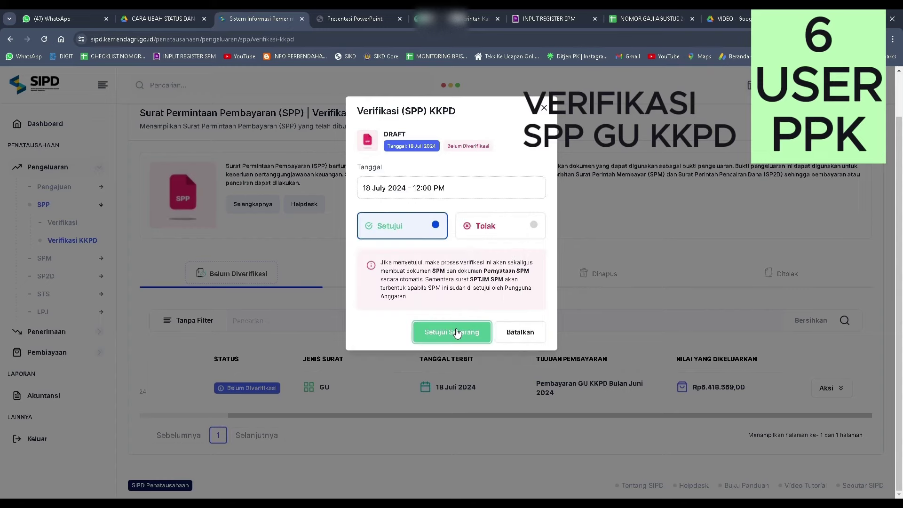
left_click(454, 332)
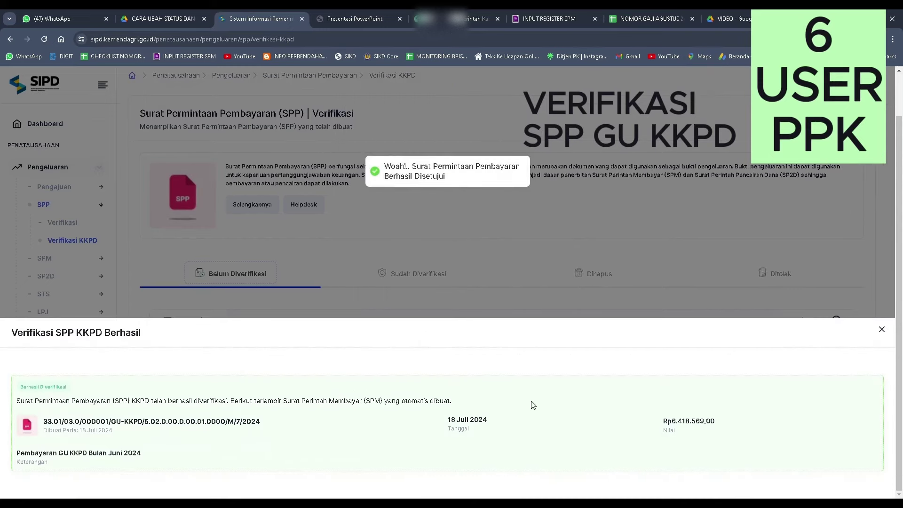
Open the print preview of the verified GU KKPD SPP and review the document's contents through its signature section and following page
left_click(882, 329)
left_click(431, 268)
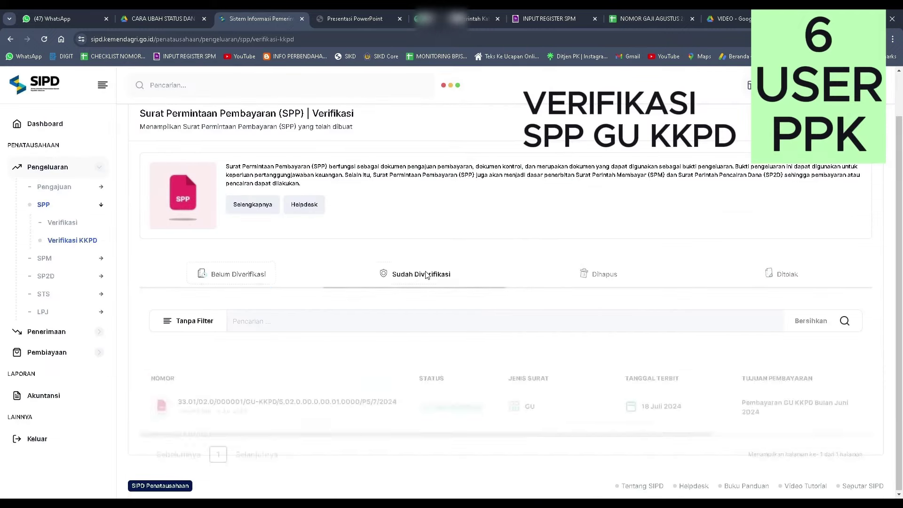
left_click_drag(709, 417, 882, 421)
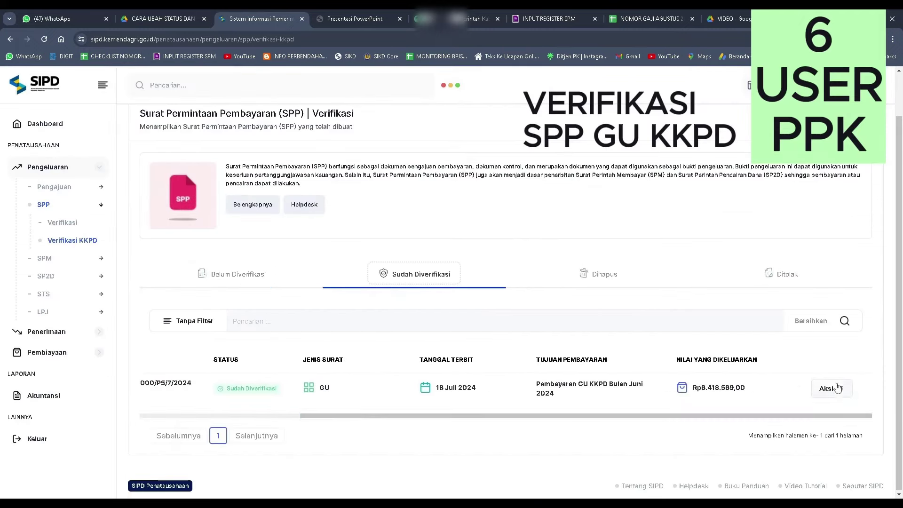
left_click(830, 389)
left_click(789, 433)
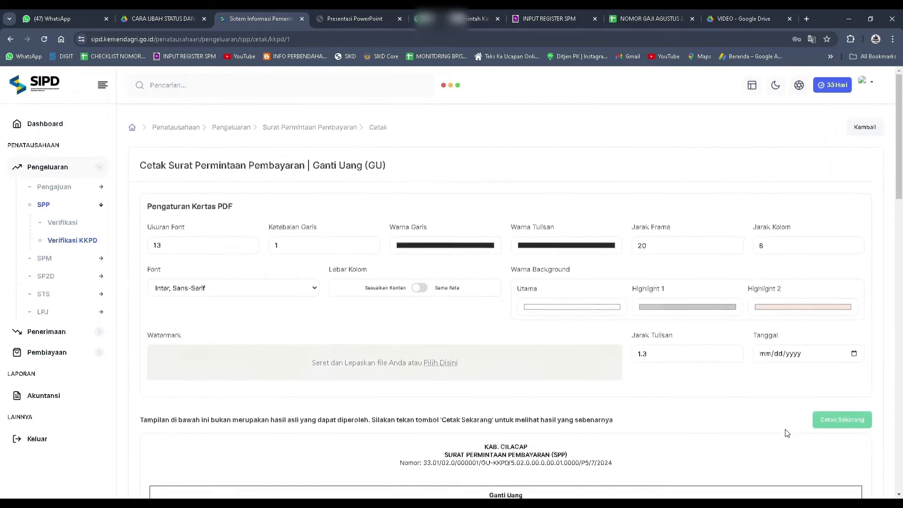
scroll(566, 363, "down", 10)
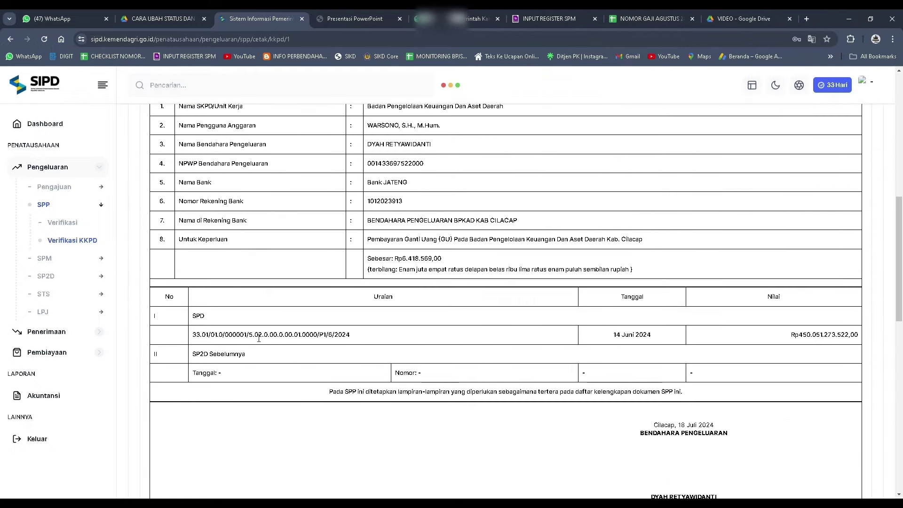
scroll(385, 383, "down", 4)
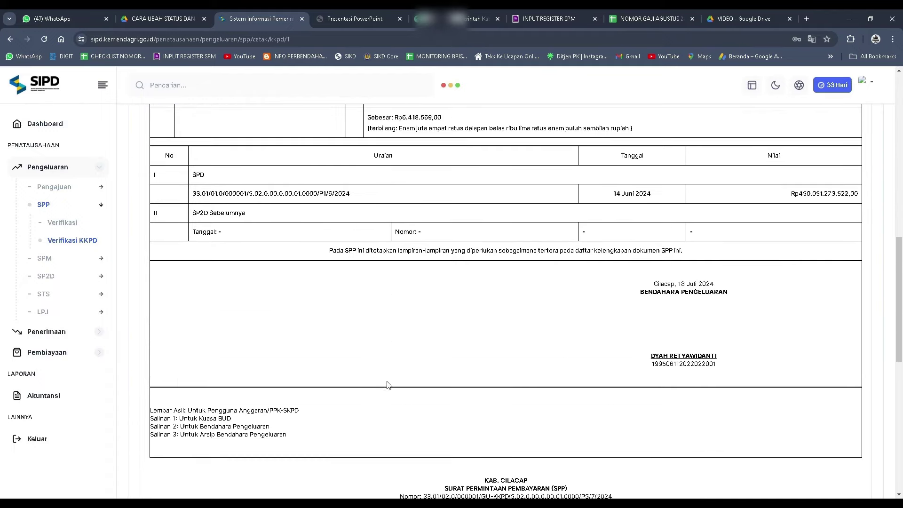
scroll(386, 384, "up", 4)
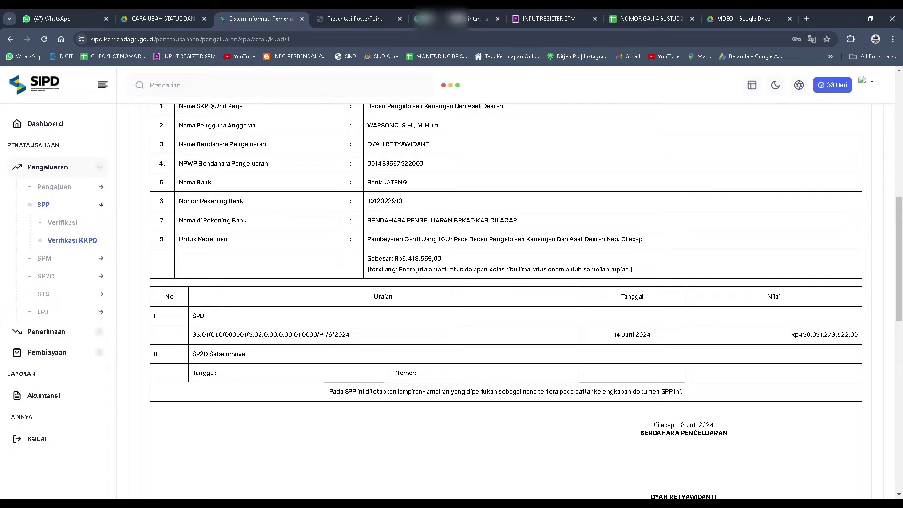
scroll(390, 396, "down", 5)
scroll(388, 397, "down", 5)
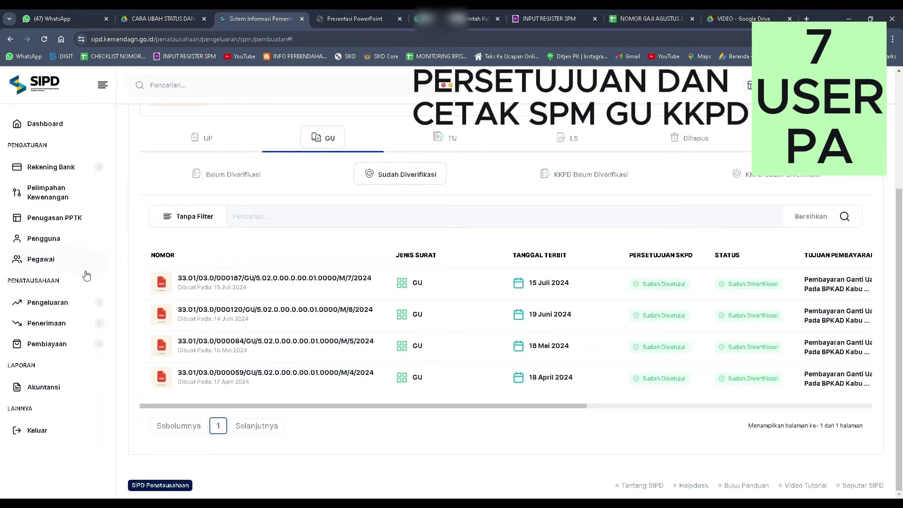
As the PA user, approve the GU SPM dated 18 Juli 2024 among the KKPD documents not yet verified
left_click(60, 304)
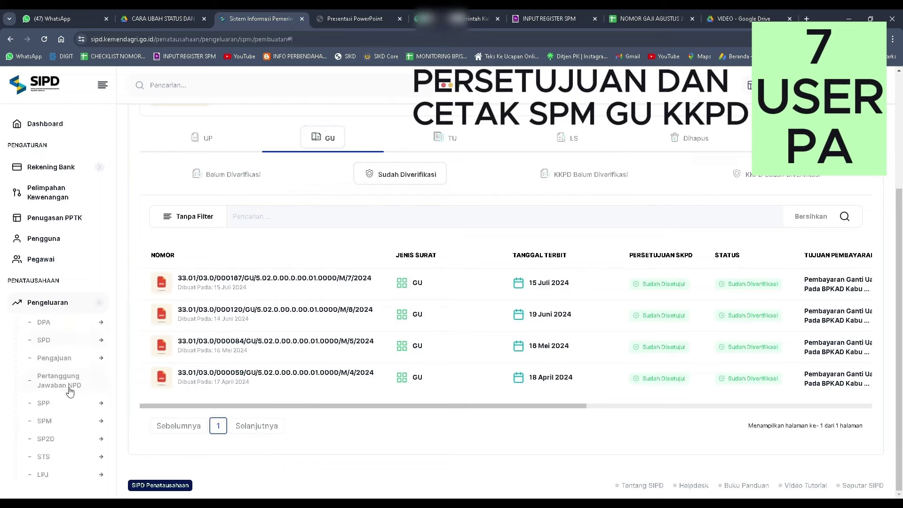
left_click(56, 421)
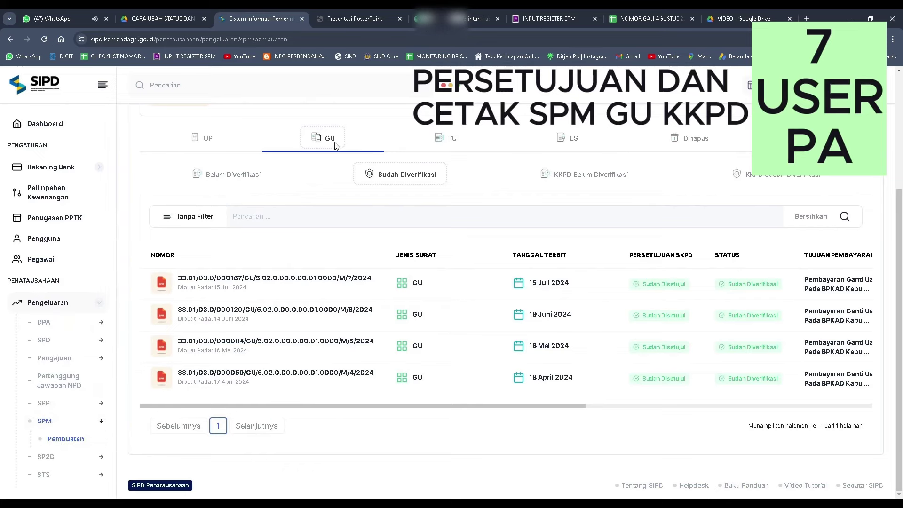
left_click(576, 175)
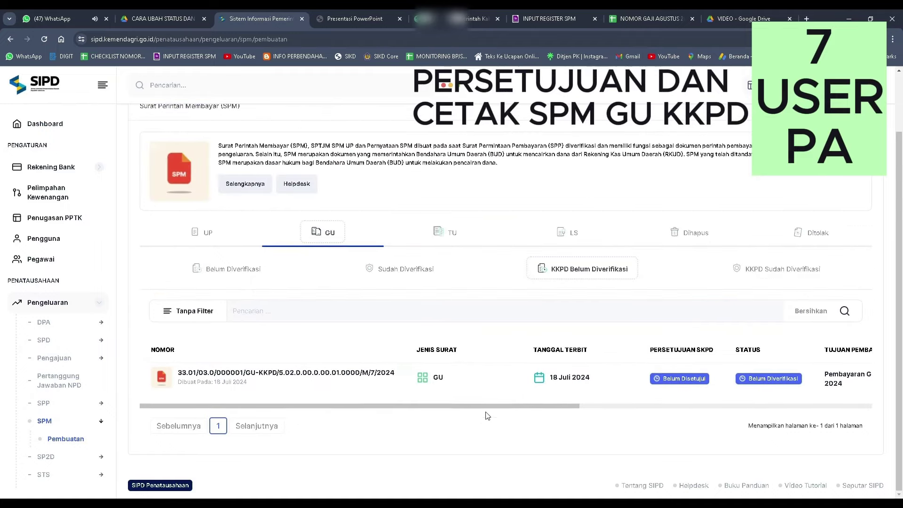
left_click_drag(488, 406, 779, 406)
left_click(825, 382)
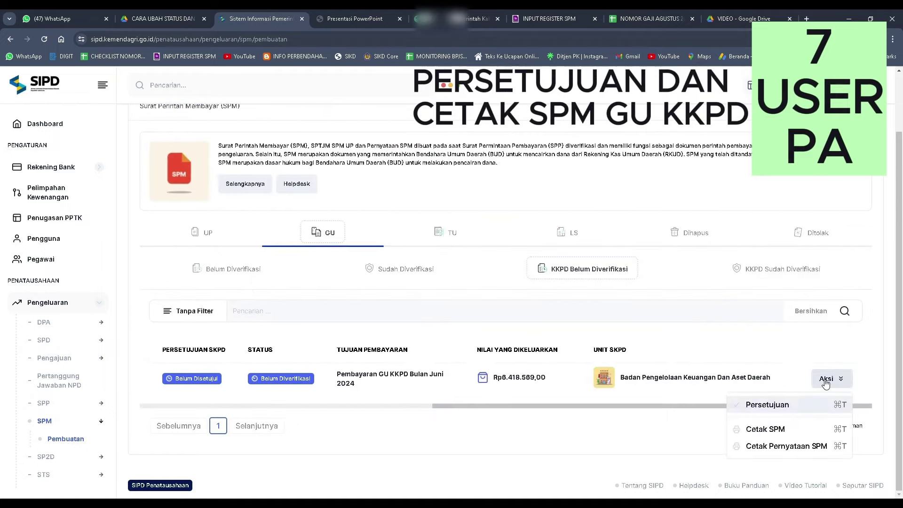
left_click(777, 404)
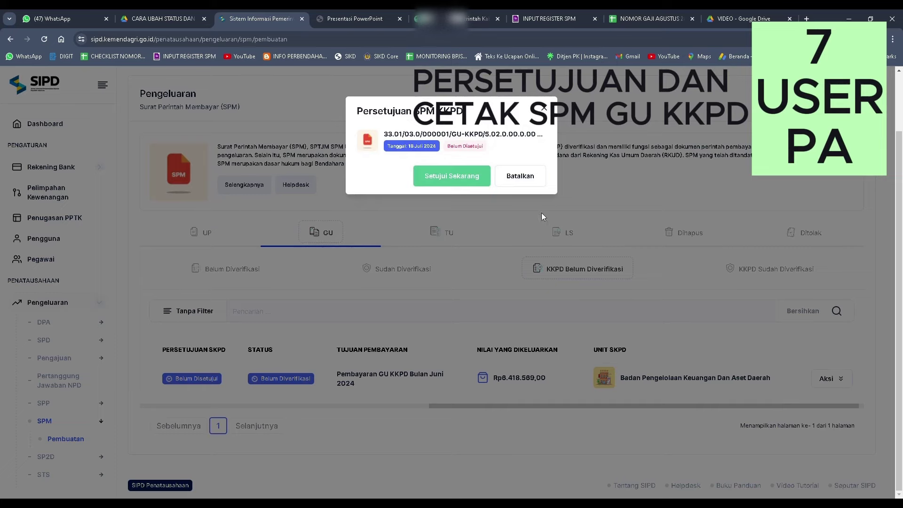
left_click(461, 181)
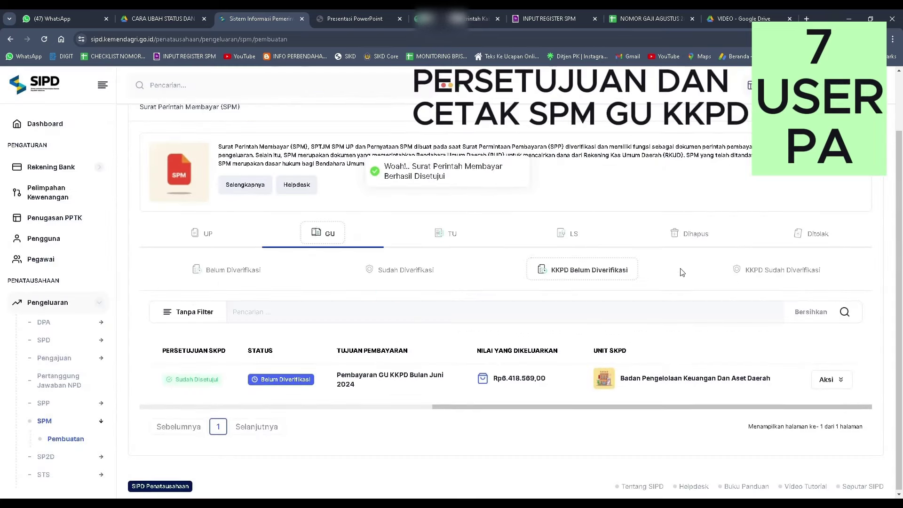
Open the SPM print preview for the approved GU KKPD document and review its deductions, account charges and payment amounts
left_click(827, 383)
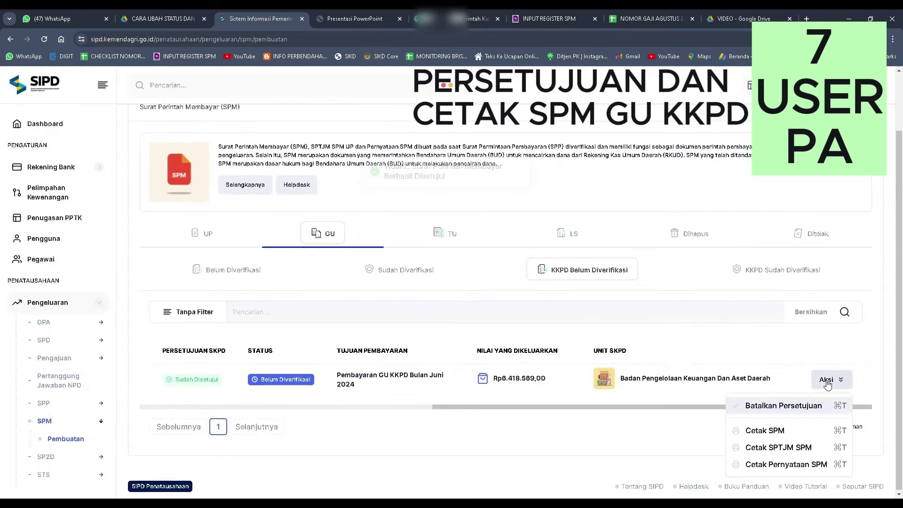
left_click(779, 431)
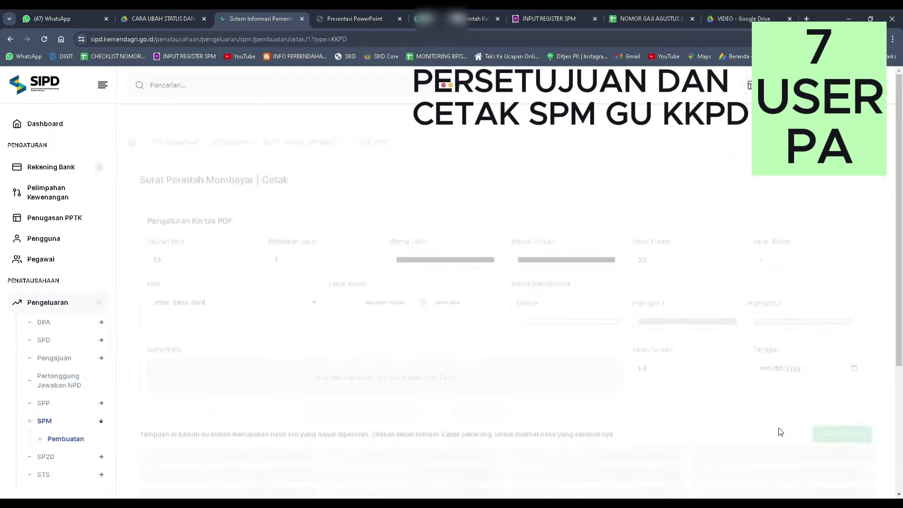
scroll(564, 332, "down", 6)
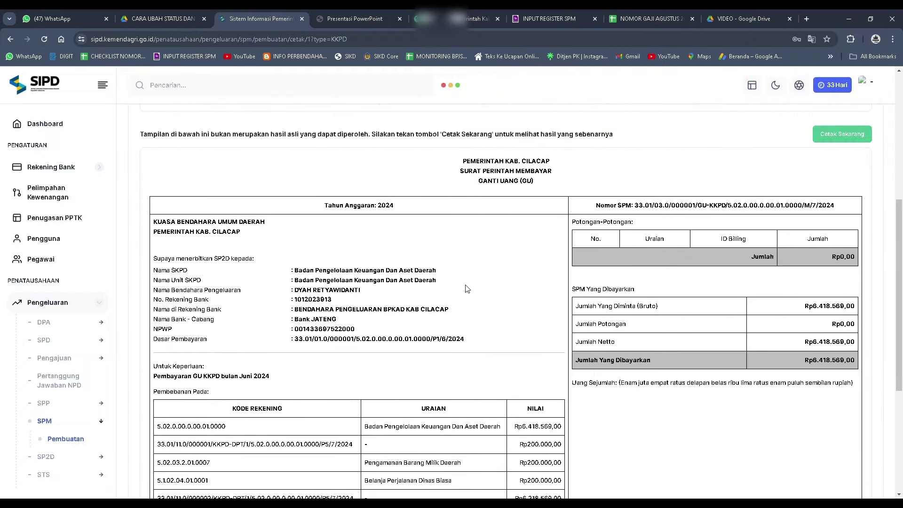
scroll(467, 288, "down", 5)
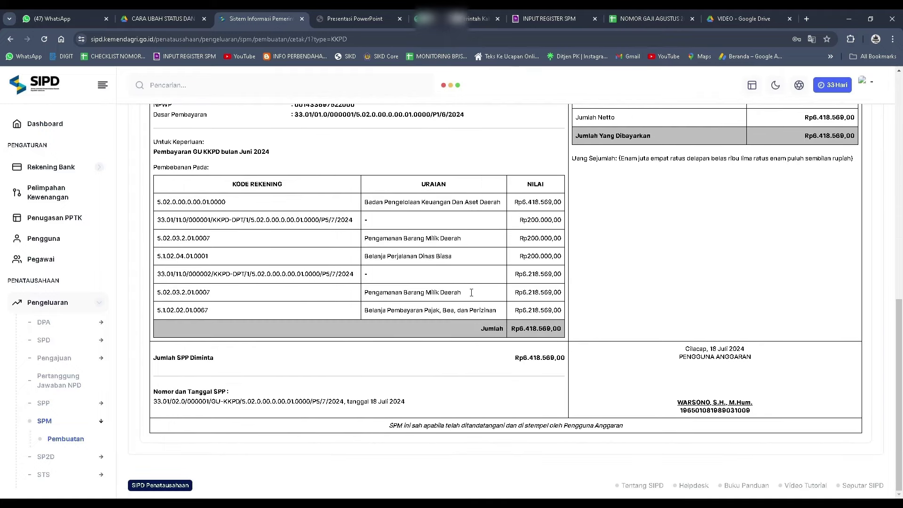
scroll(469, 292, "up", 4)
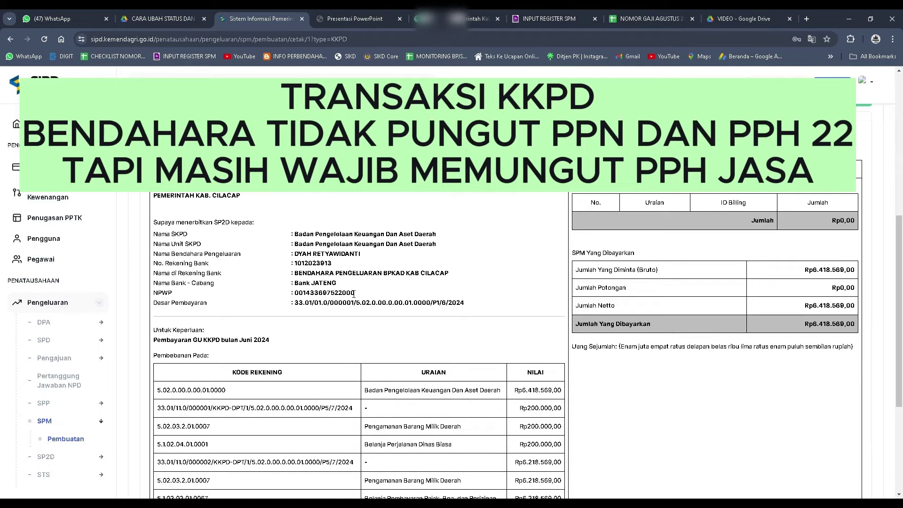
scroll(394, 279, "down", 3)
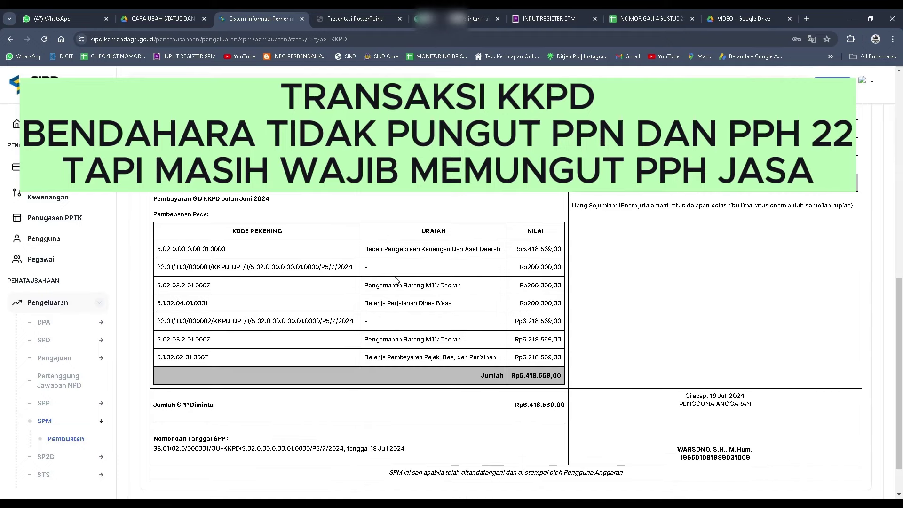